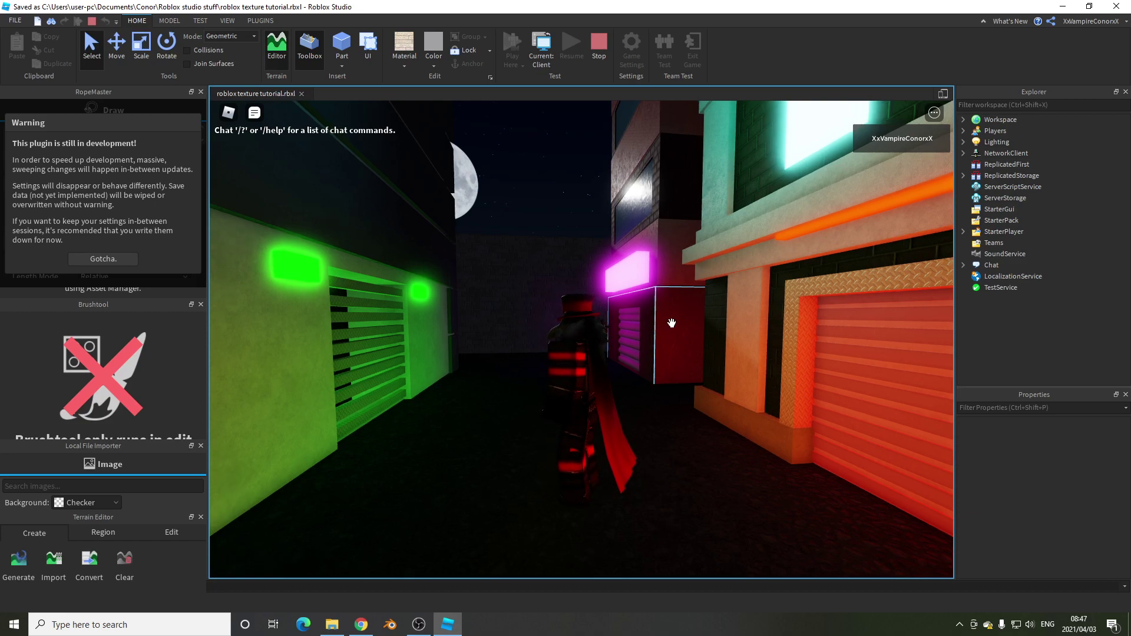
Step: Look around the neon-lit alley with the character and end the playtest
right_drag(709, 325, 707, 320)
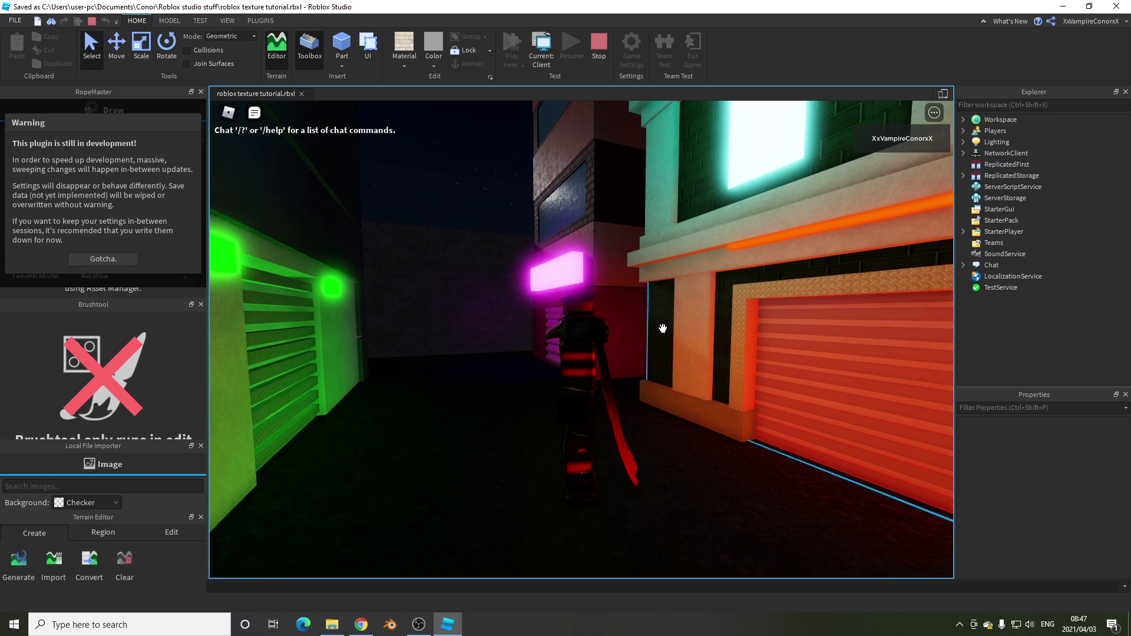
right_drag(804, 343, 811, 341)
key(w)
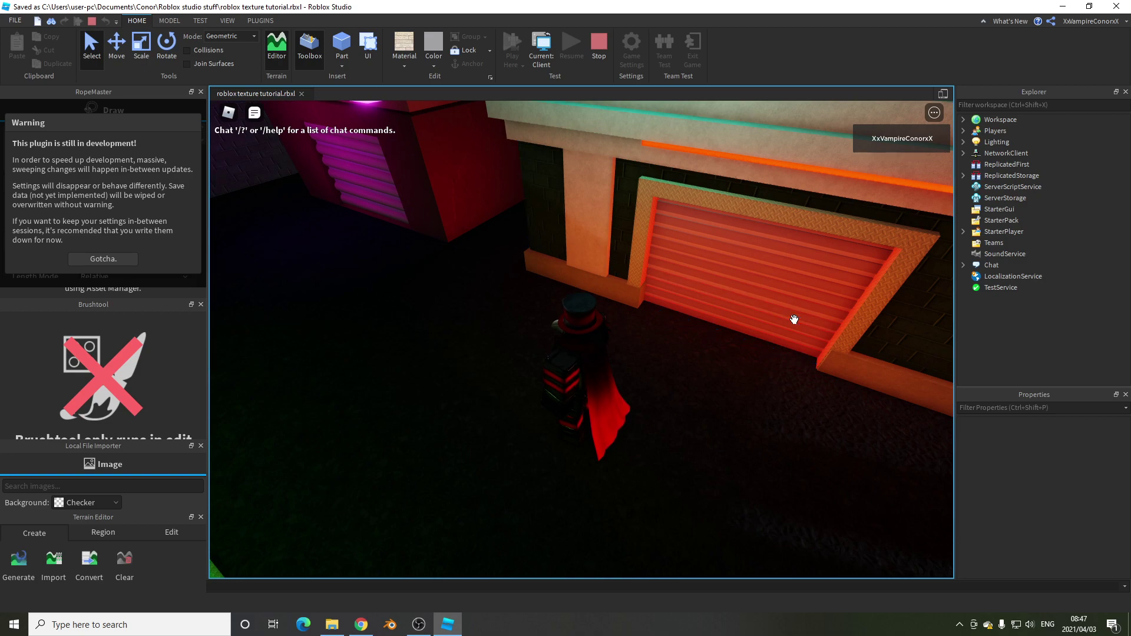
right_drag(795, 319, 795, 319)
key(s)
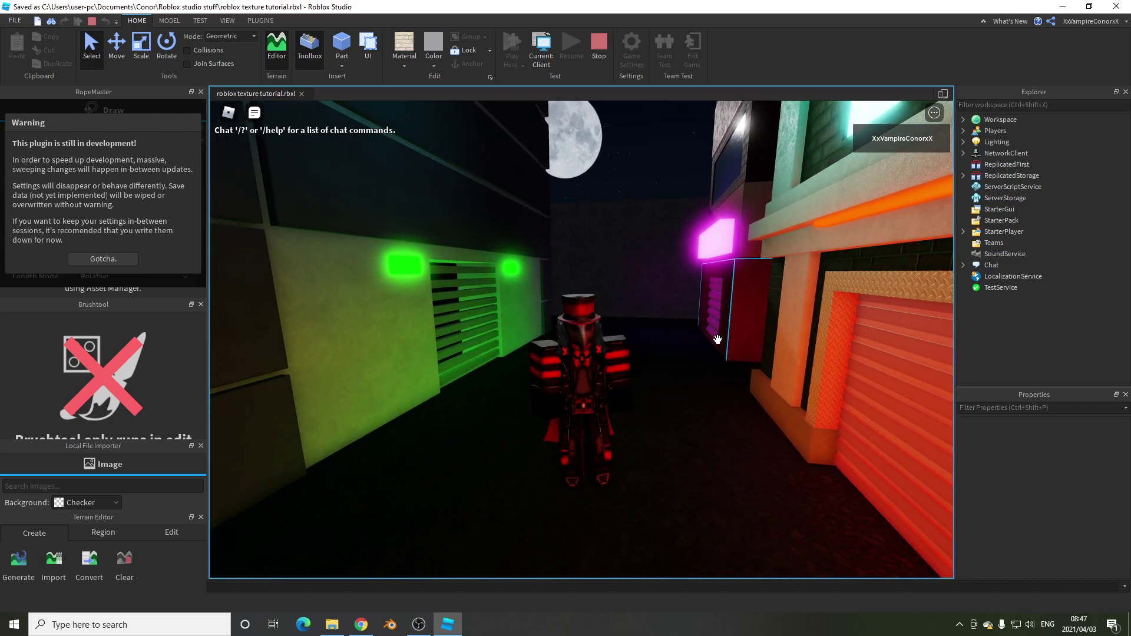
right_drag(718, 340, 715, 340)
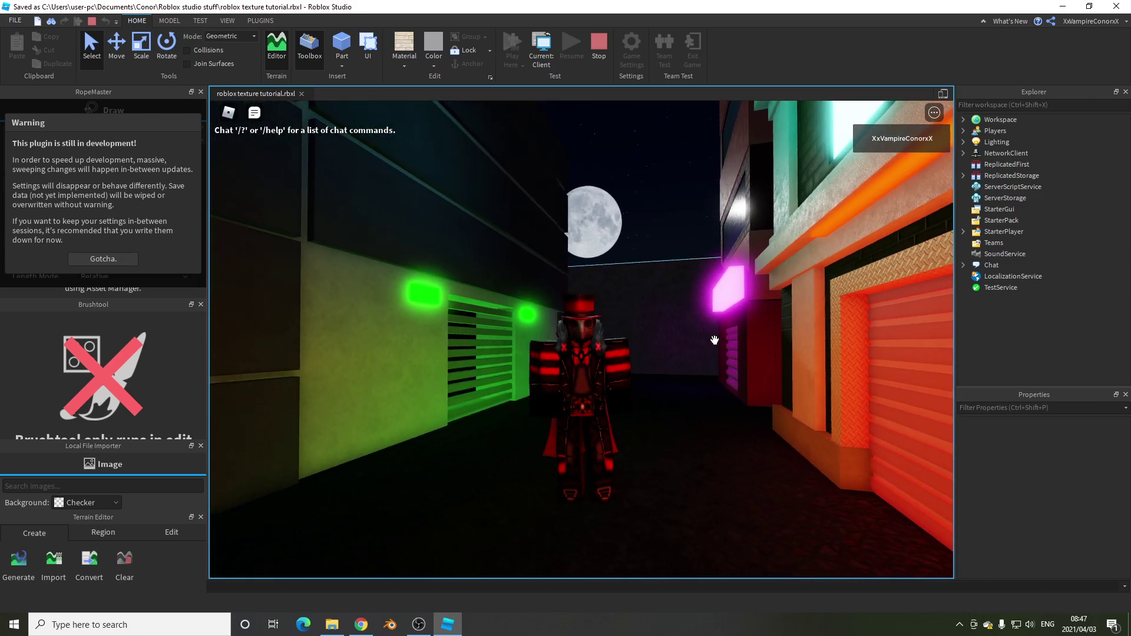
right_drag(700, 440, 595, 105)
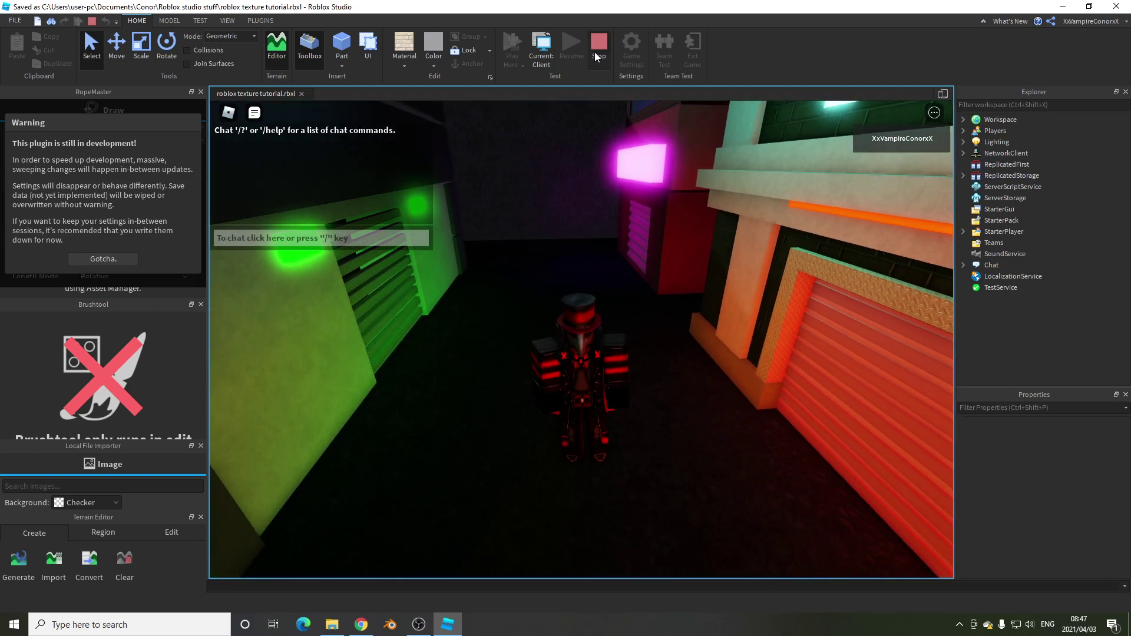
key(shift+F5)
Step: Survey the grid of material sample blocks from several distances and angles
right_drag(703, 222, 703, 223)
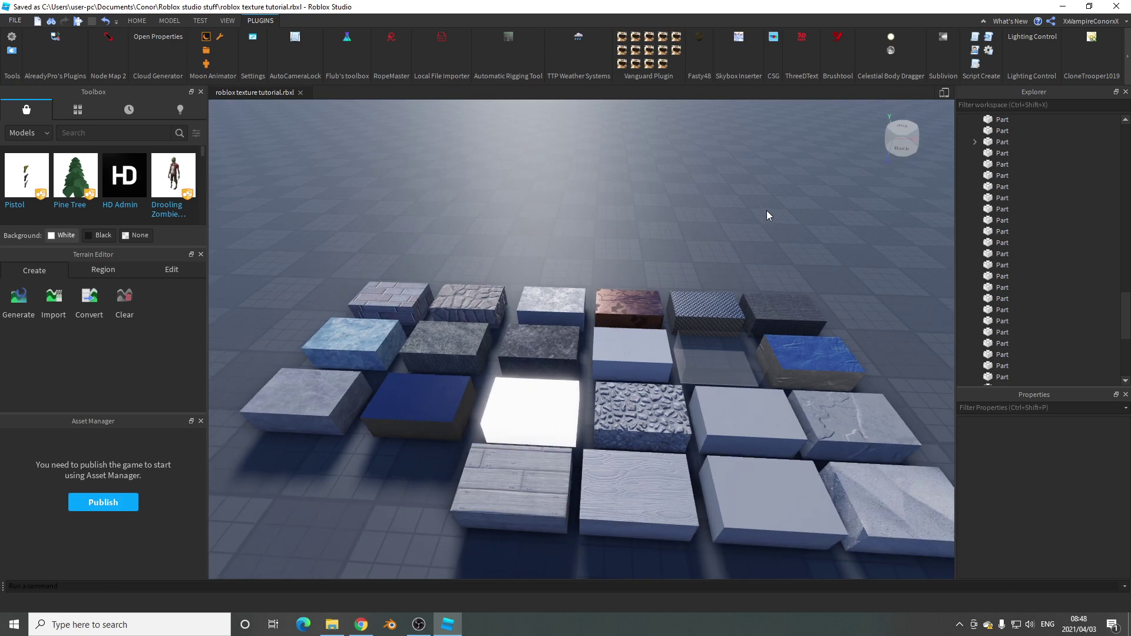
key(a)
right_drag(766, 211, 721, 205)
key(w)
key(w)
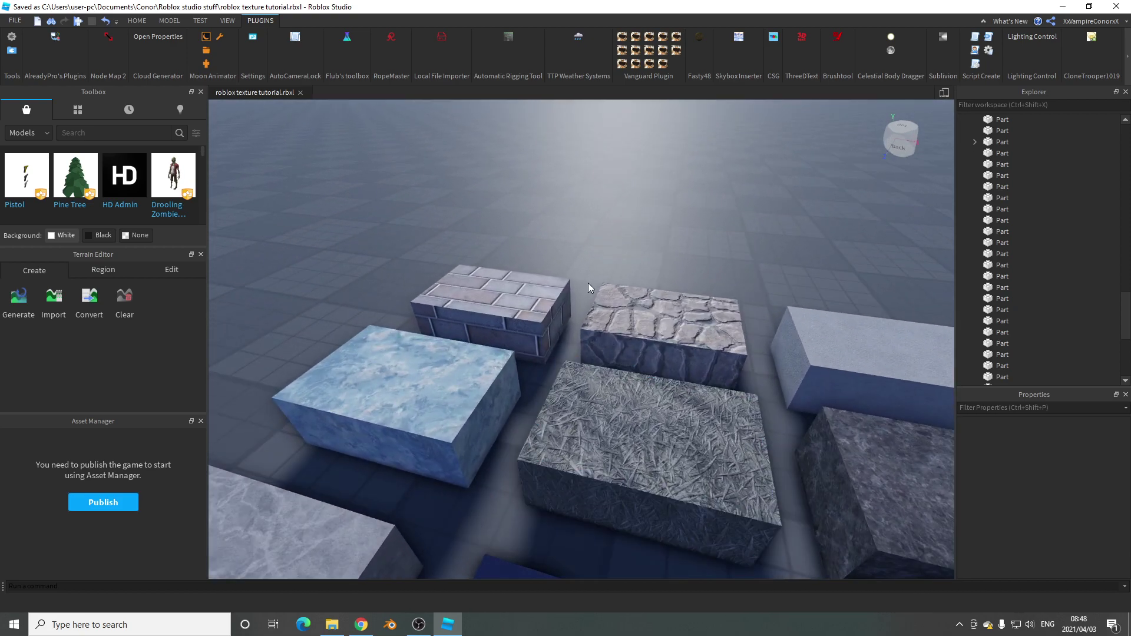
key(s)
right_drag(590, 296, 576, 298)
key(d)
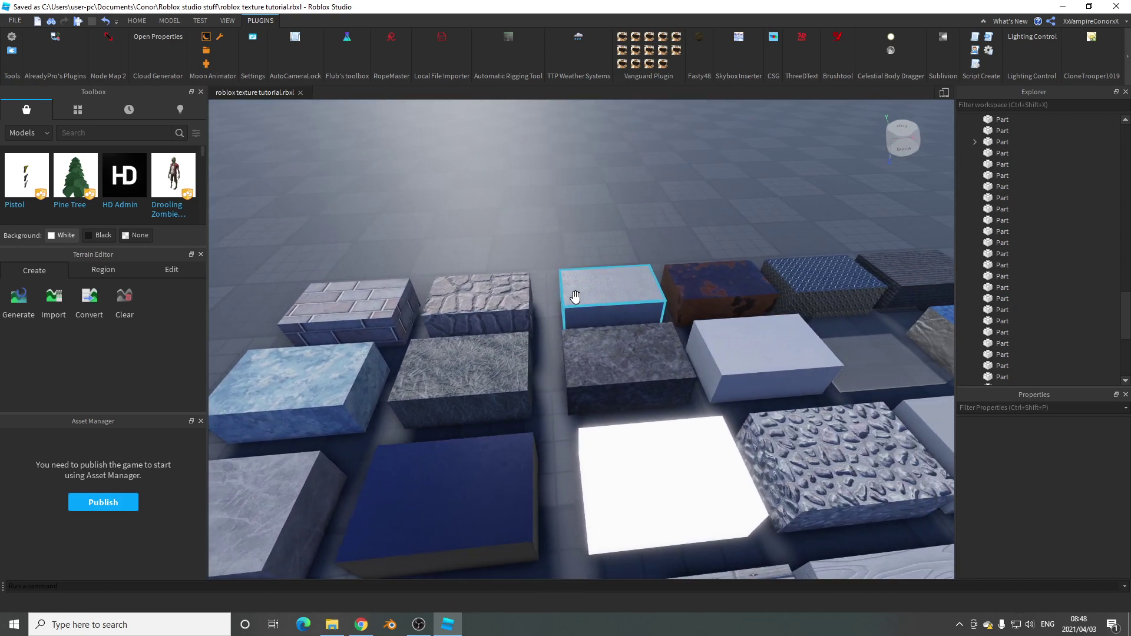
key(w)
right_drag(744, 228, 787, 254)
key(d)
key(s)
key(a)
key(w)
key(s)
key(s)
Step: Examine the brick sample block's surface up close and compare it with the neighbouring samples
key(w)
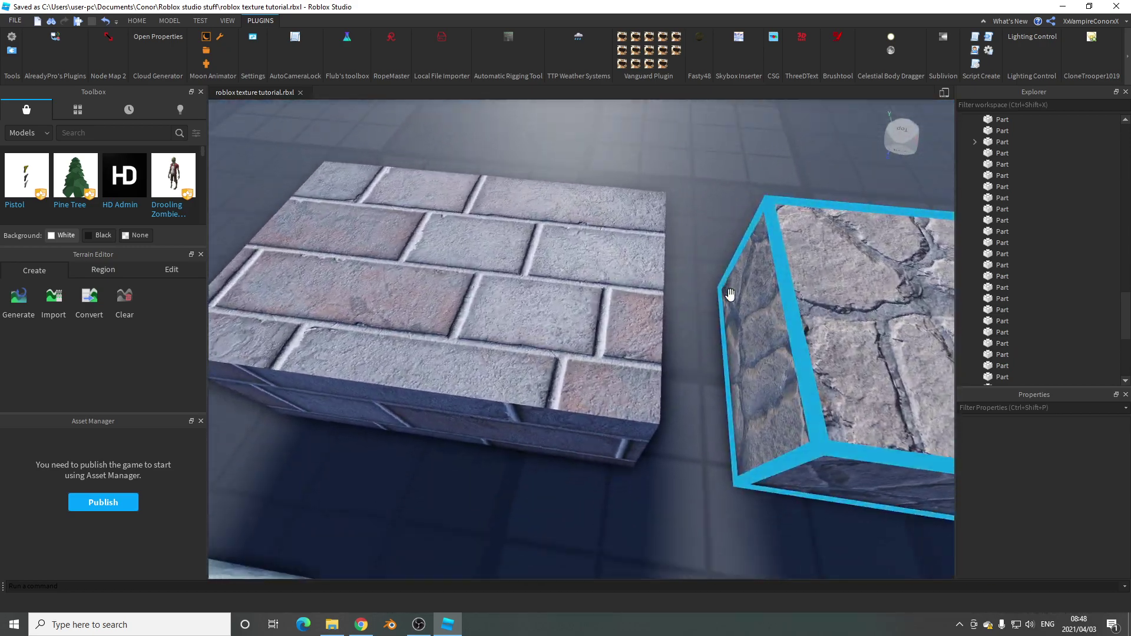
right_drag(731, 295, 731, 295)
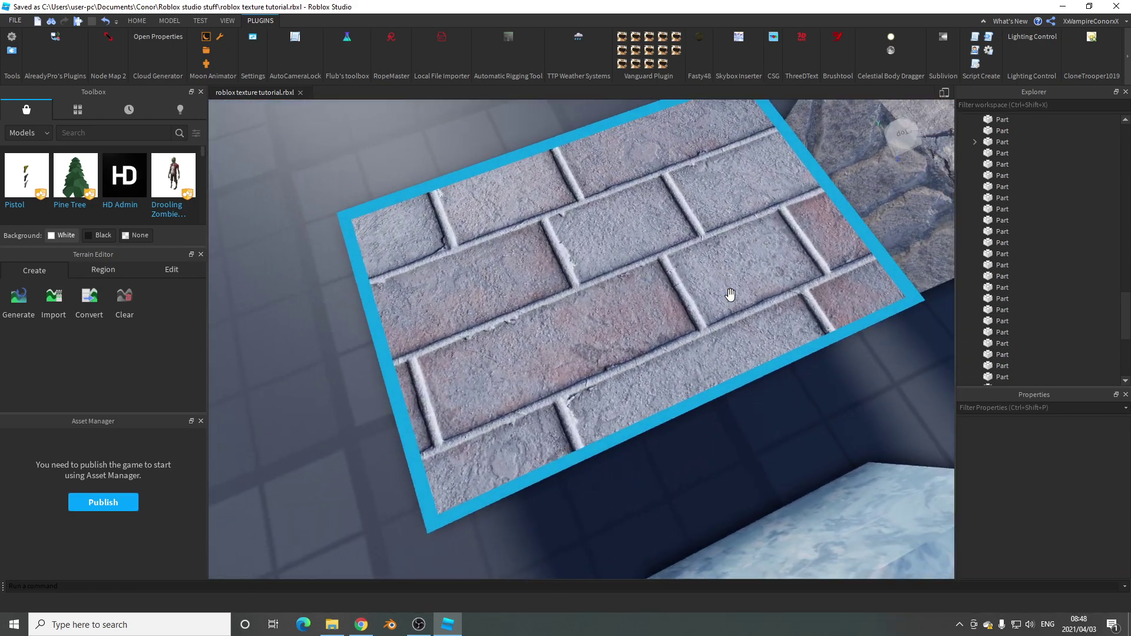
key(s)
key(s)
key(d)
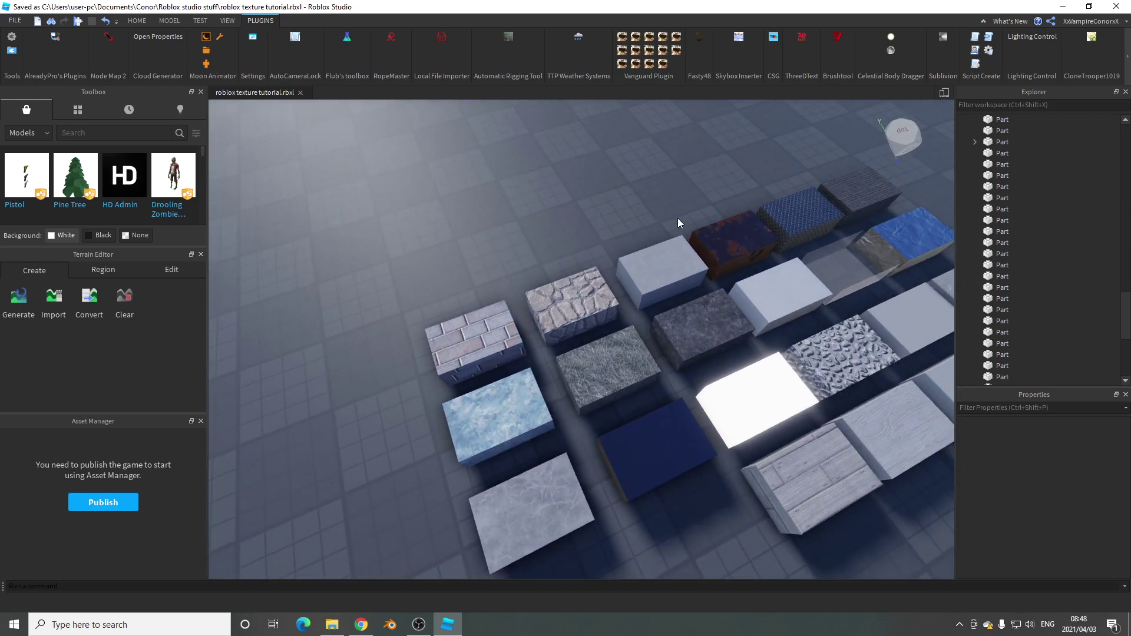
key(w)
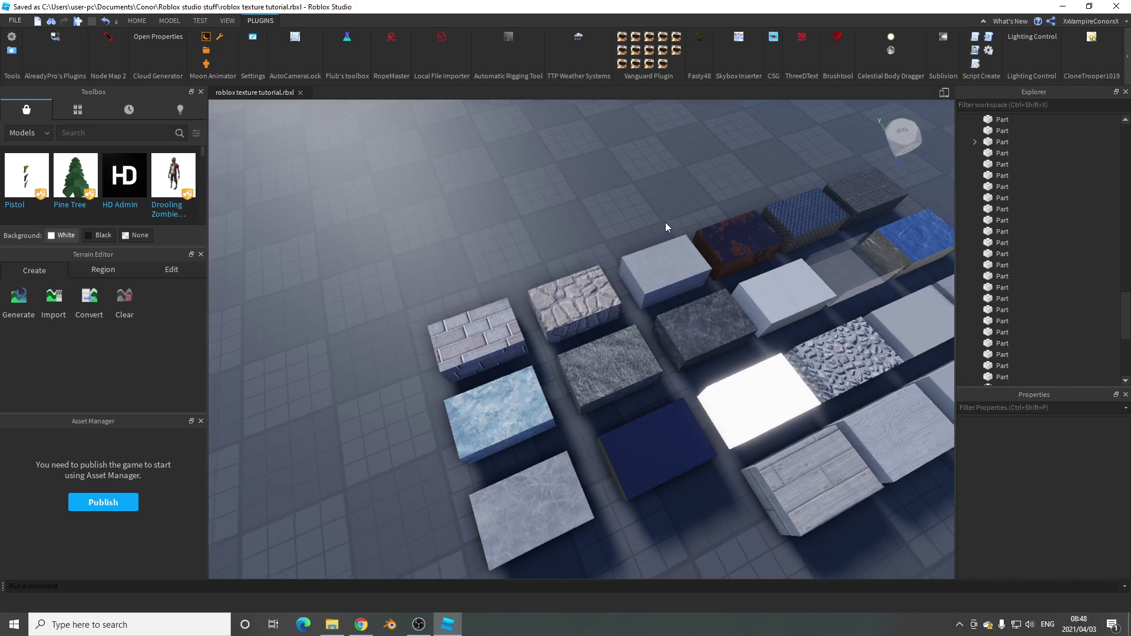
key(s)
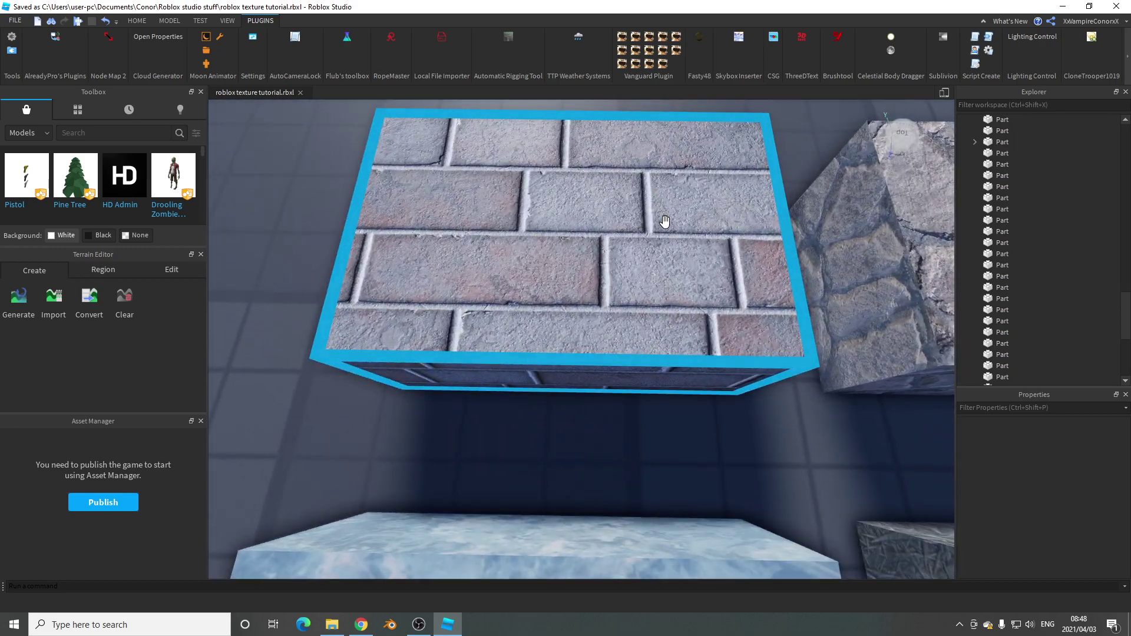
key(s)
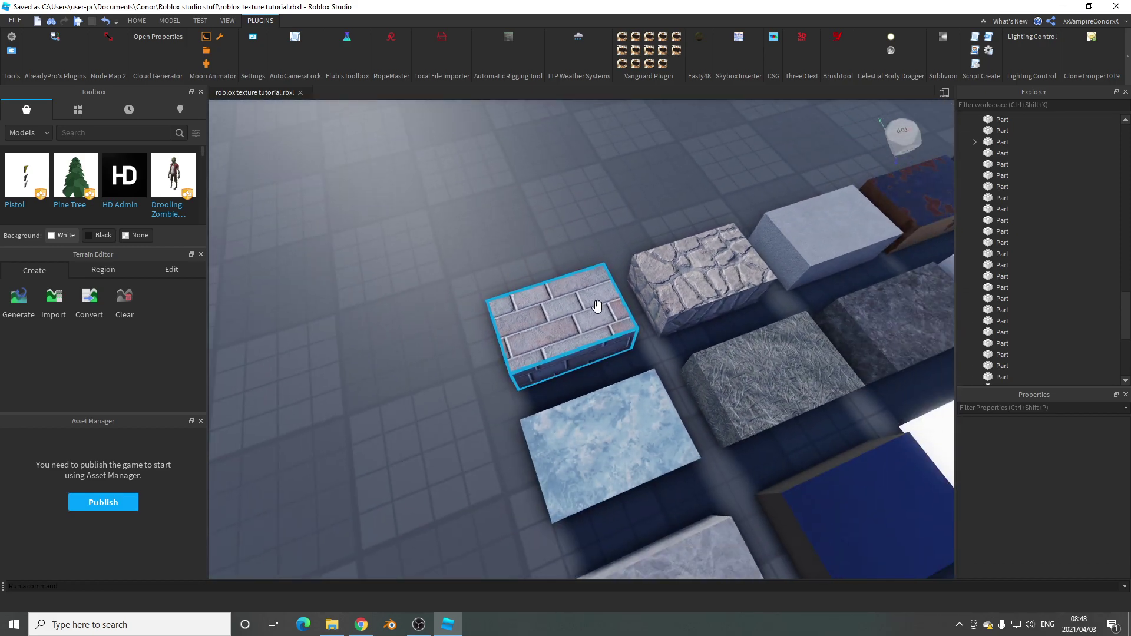
Step: Duplicate the brick sample block and move the copy away from the grid of samples
click(138, 22)
click(118, 48)
key(s)
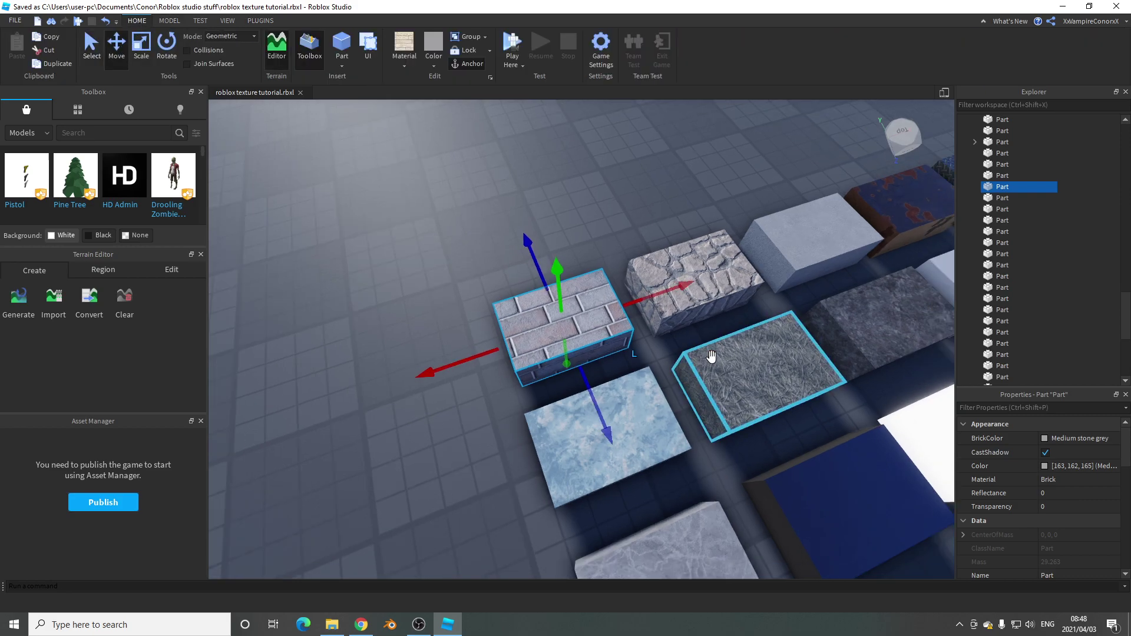
key(a)
right_drag(712, 357, 712, 357)
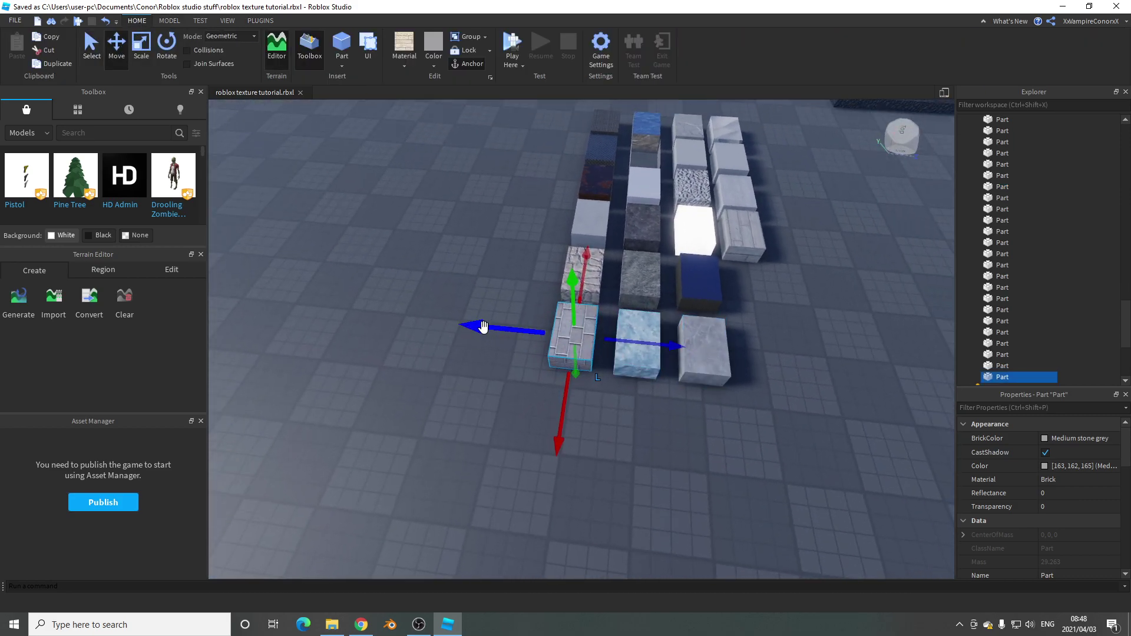
drag(295, 298, 295, 298)
right_drag(525, 324, 525, 324)
Step: Scale the copied brick block up in height and width to form a large wall
key(w)
right_drag(684, 364, 684, 364)
drag(519, 255, 528, 134)
key(s)
right_drag(525, 229, 525, 229)
key(a)
drag(538, 263, 395, 289)
right_drag(395, 289, 395, 289)
Step: Inspect how the brick texture tiles across the enlarged wall and deselect the wall
key(w)
key(a)
key(a)
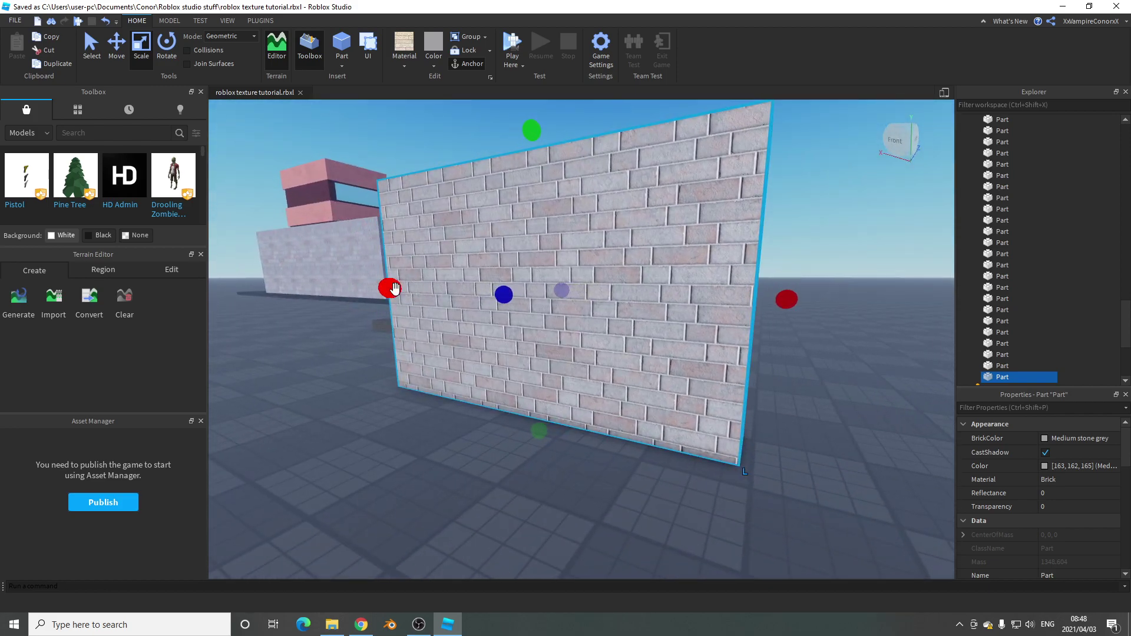
key(w)
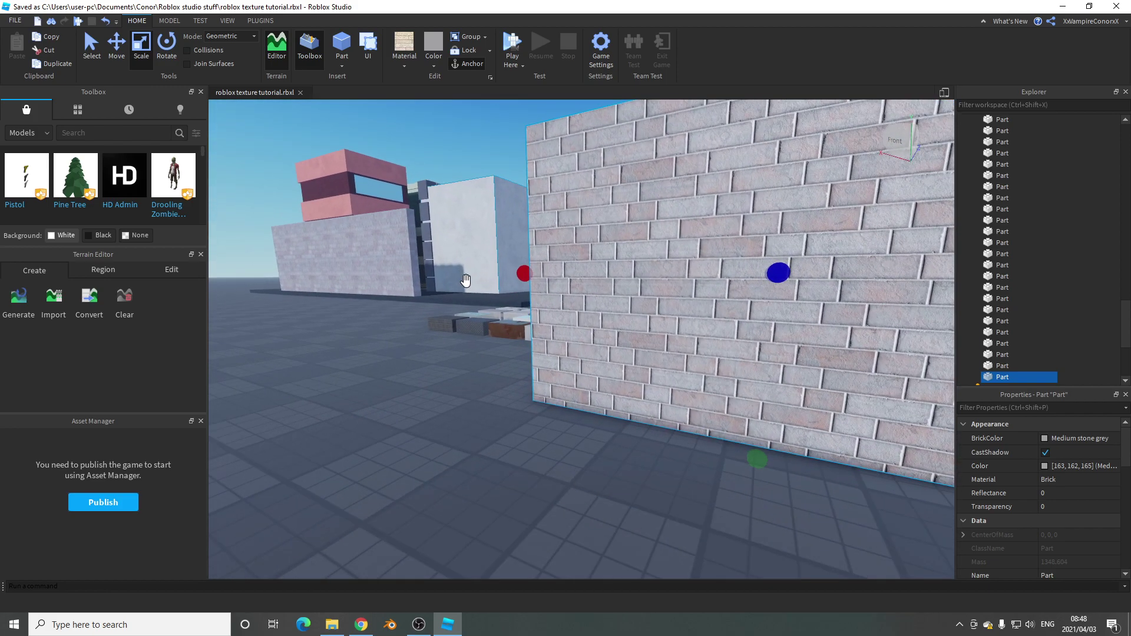
key(a)
right_drag(510, 258, 510, 258)
click(510, 258)
Step: Examine the cobblestone sample block and the plain concrete block beside it up close
key(w)
key(a)
key(d)
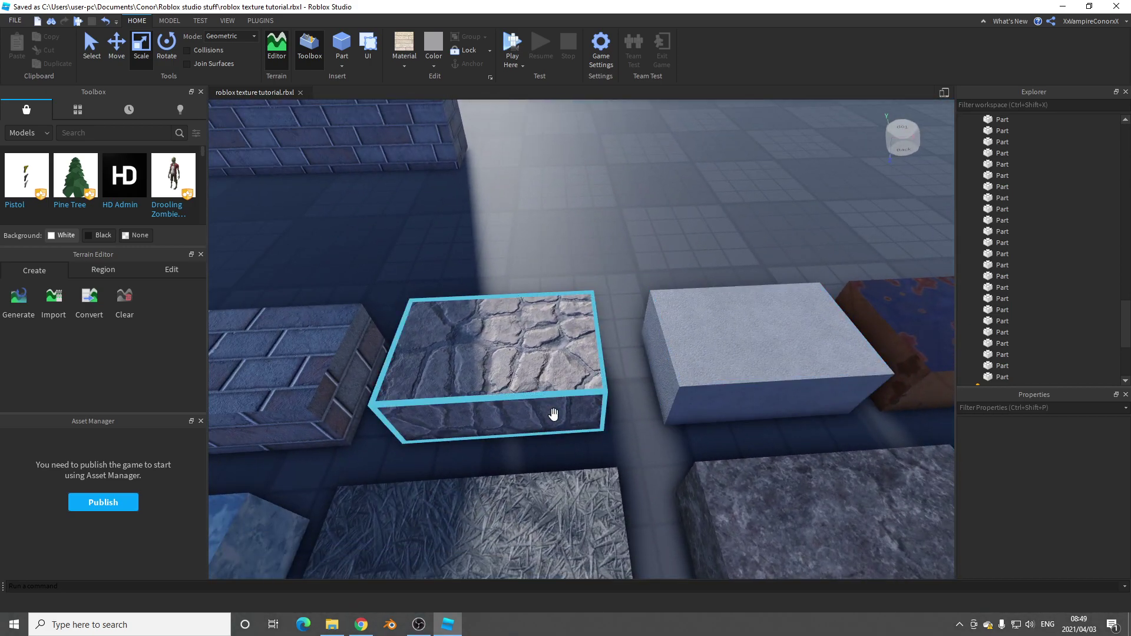
right_drag(616, 296, 615, 297)
key(w)
key(s)
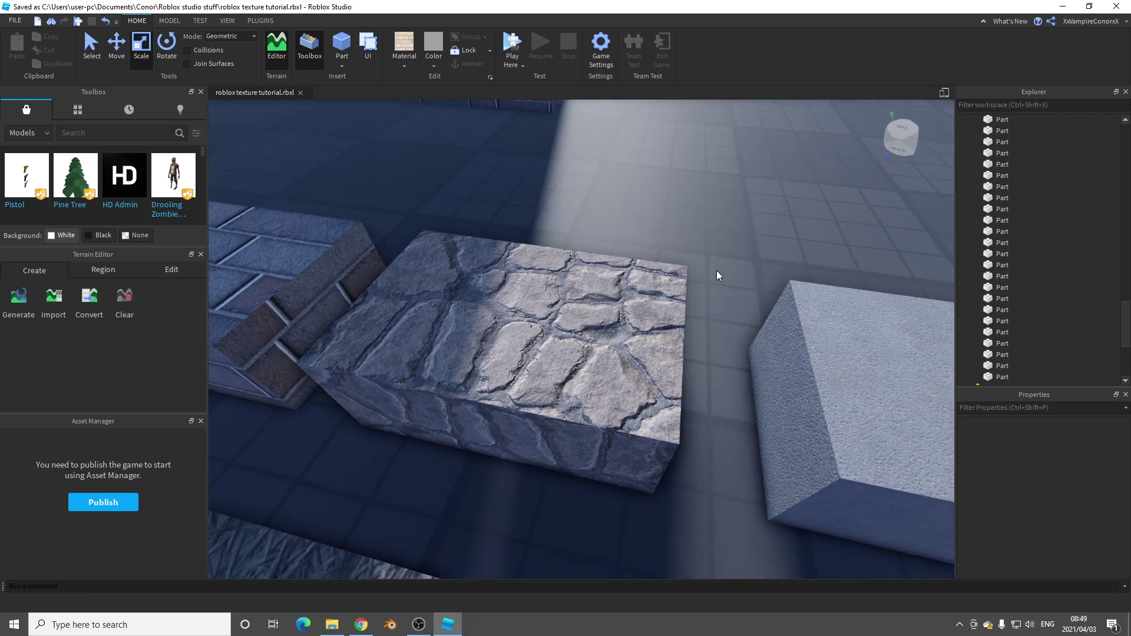
right_drag(716, 271, 716, 270)
key(d)
key(w)
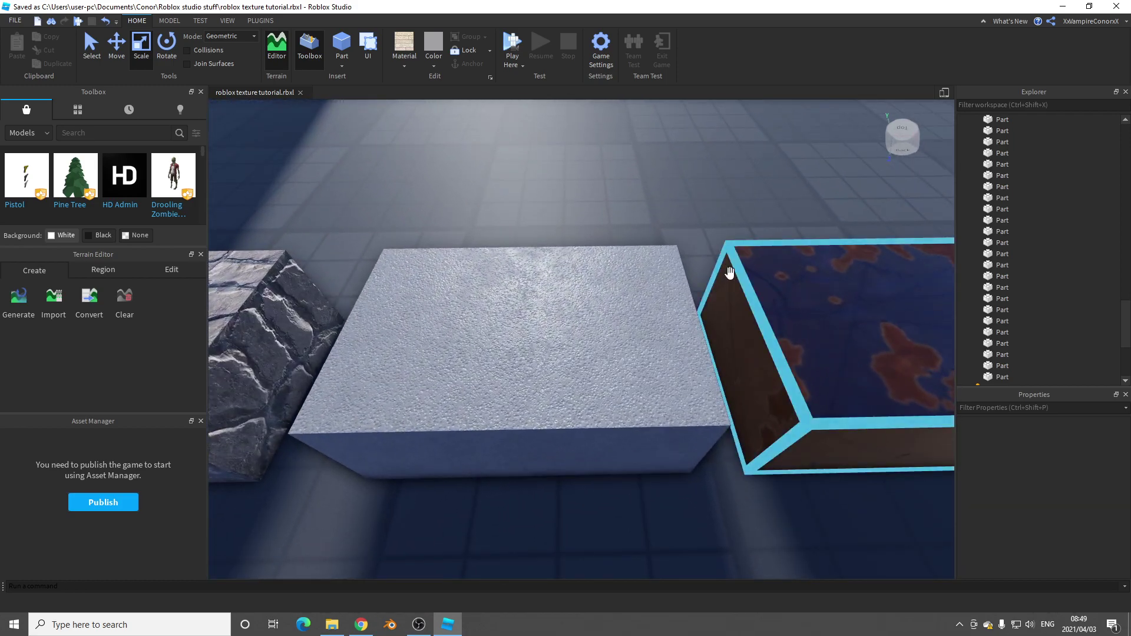
Step: Select the concrete sample block and check the list of available part materials
click(629, 346)
scroll(750, 312, down, 5)
scroll(748, 313, up, 4)
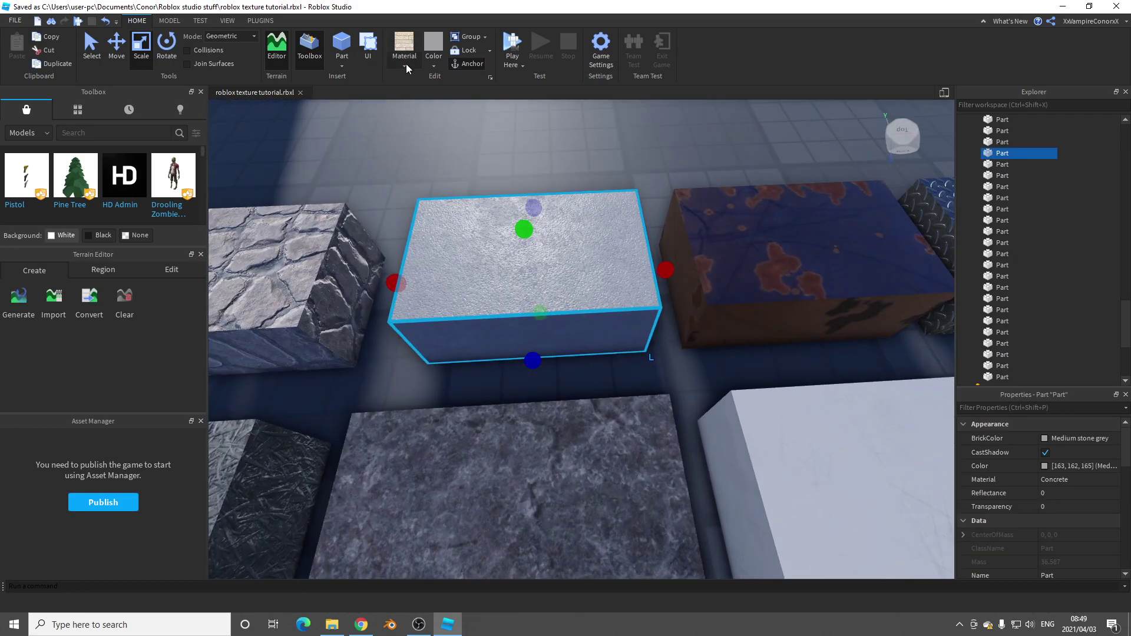
click(405, 62)
click(404, 62)
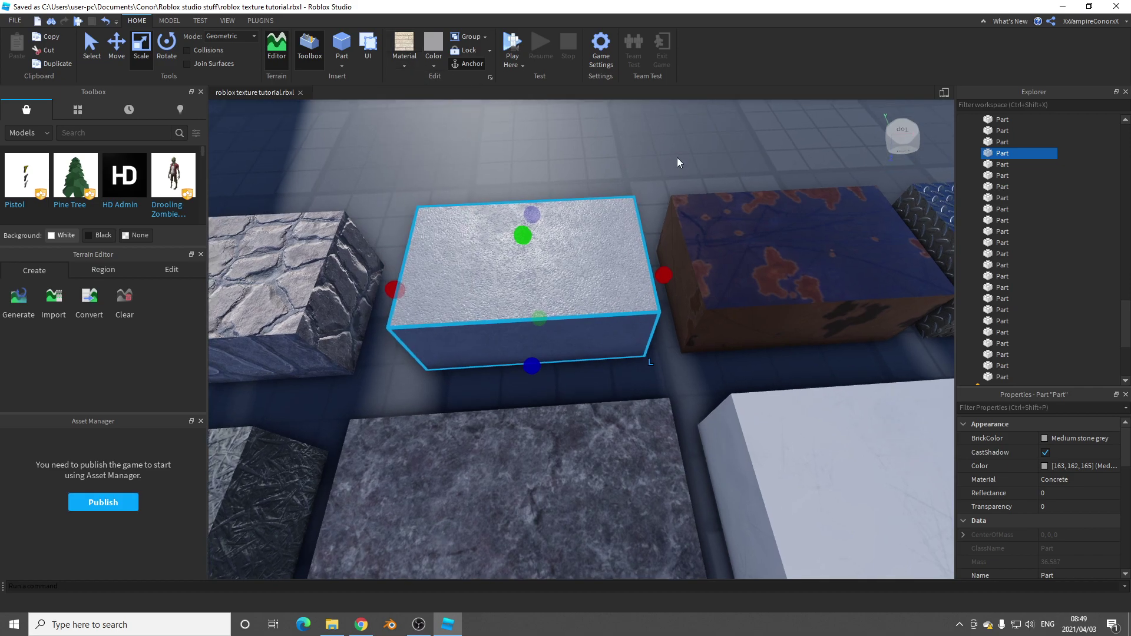
Step: Examine the rusted metal, diamond plate, ribbed fabric and SmoothPlastic sample blocks up close
scroll(675, 157, up, 5)
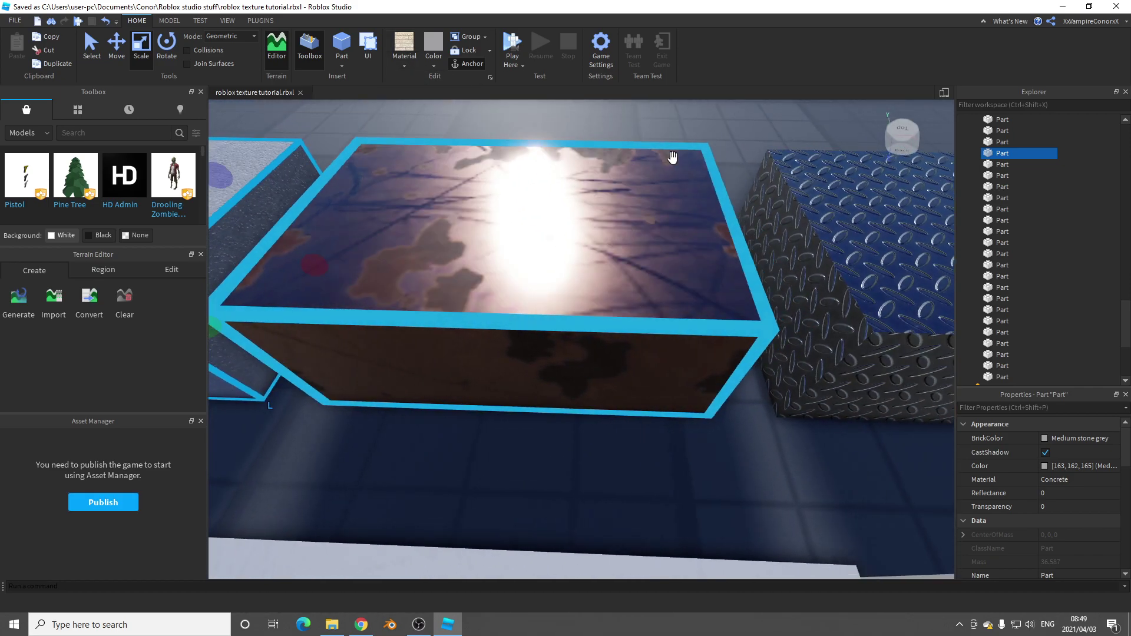
scroll(672, 157, down, 5)
scroll(768, 259, up, 5)
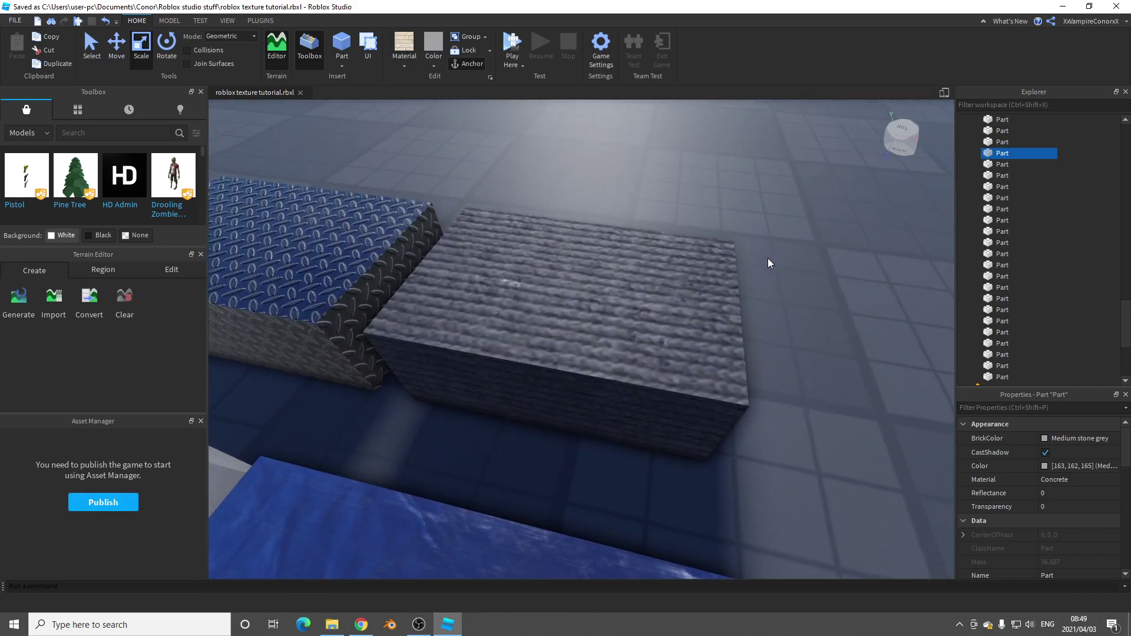
scroll(768, 263, down, 8)
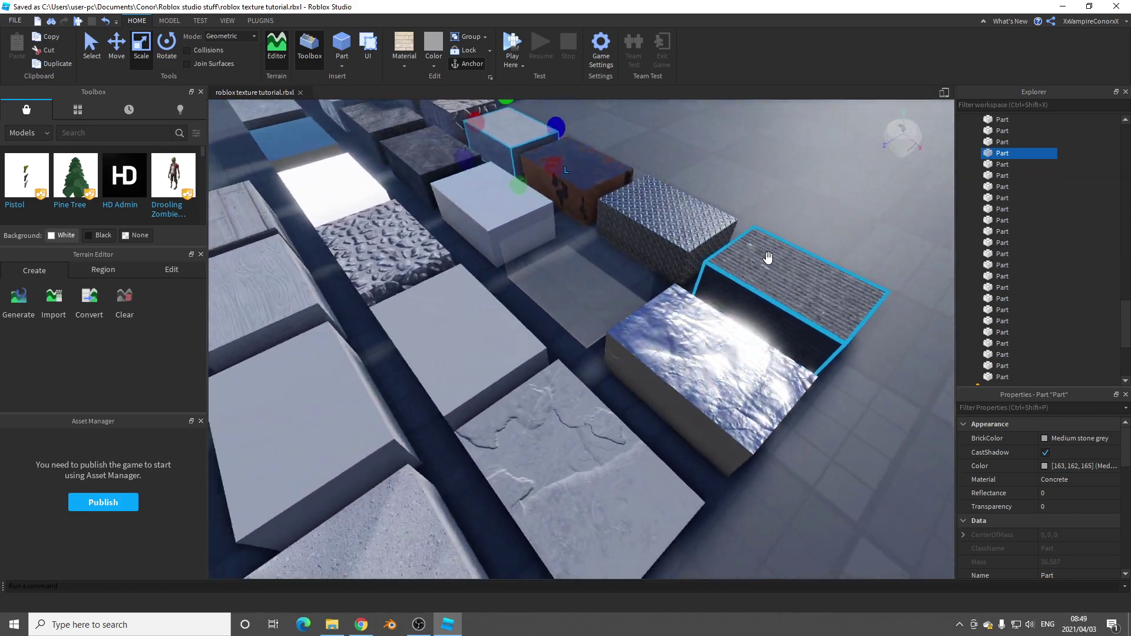
scroll(769, 263, up, 6)
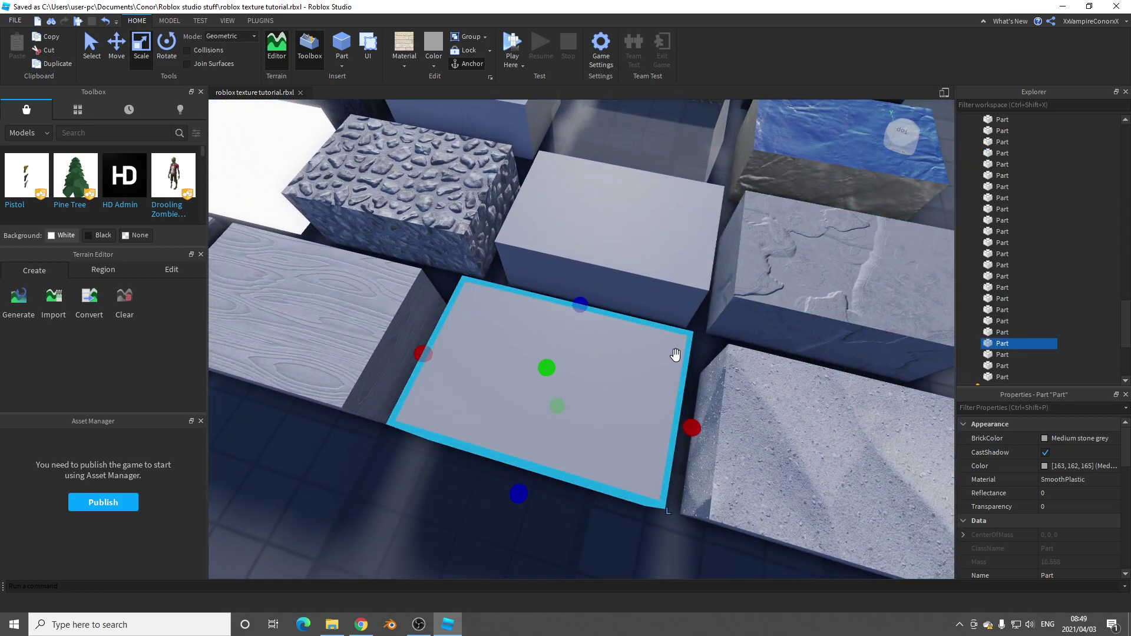
scroll(675, 355, down, 6)
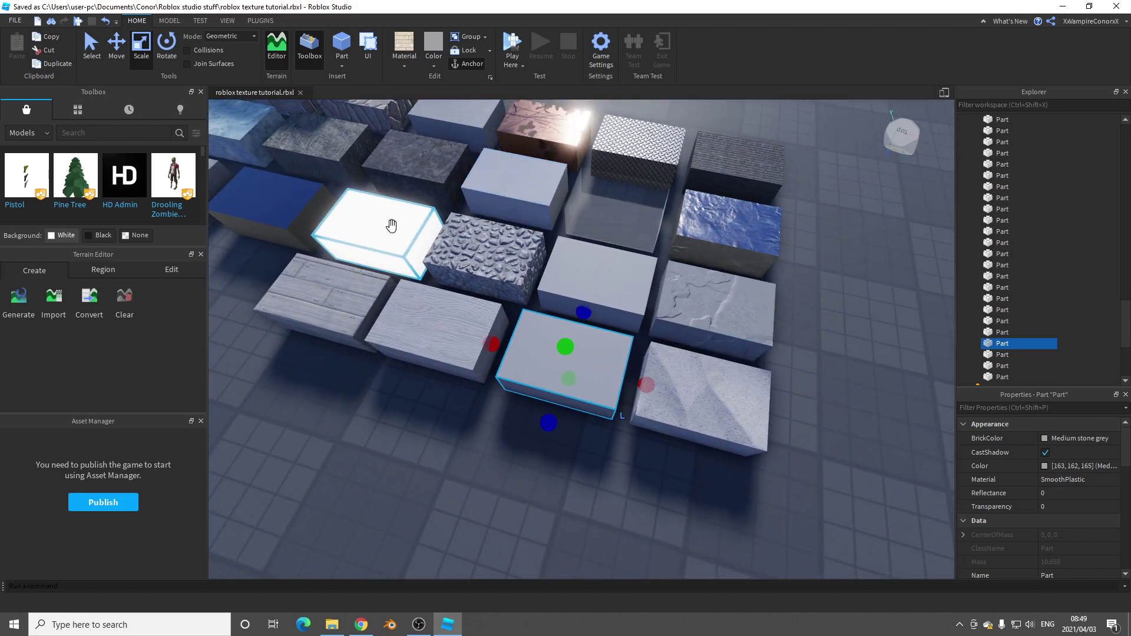
Step: Select the glowing Neon block and the Granite block in turn to inspect their materials
click(392, 225)
scroll(392, 226, up, 5)
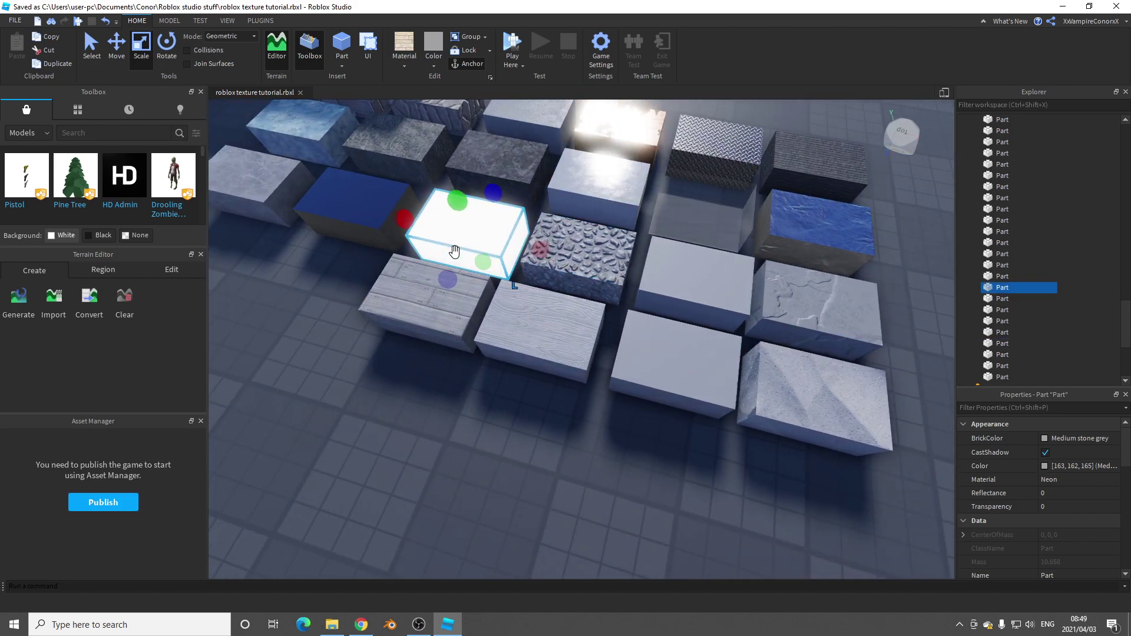
scroll(611, 257, down, 8)
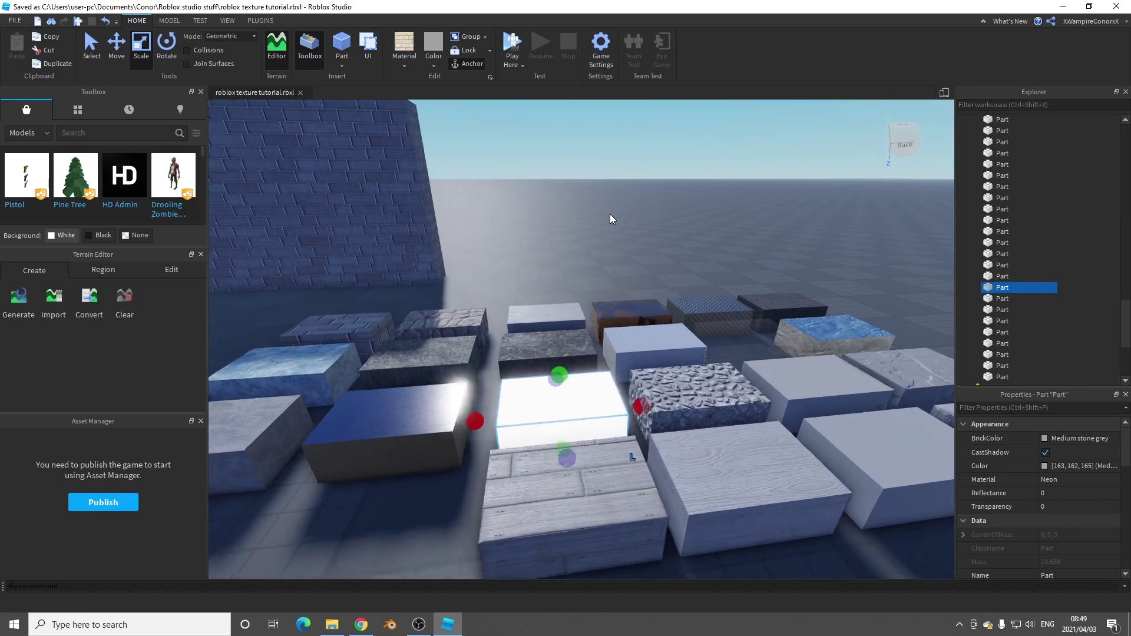
key(w)
right_drag(610, 214, 610, 214)
click(491, 263)
scroll(492, 263, down, 5)
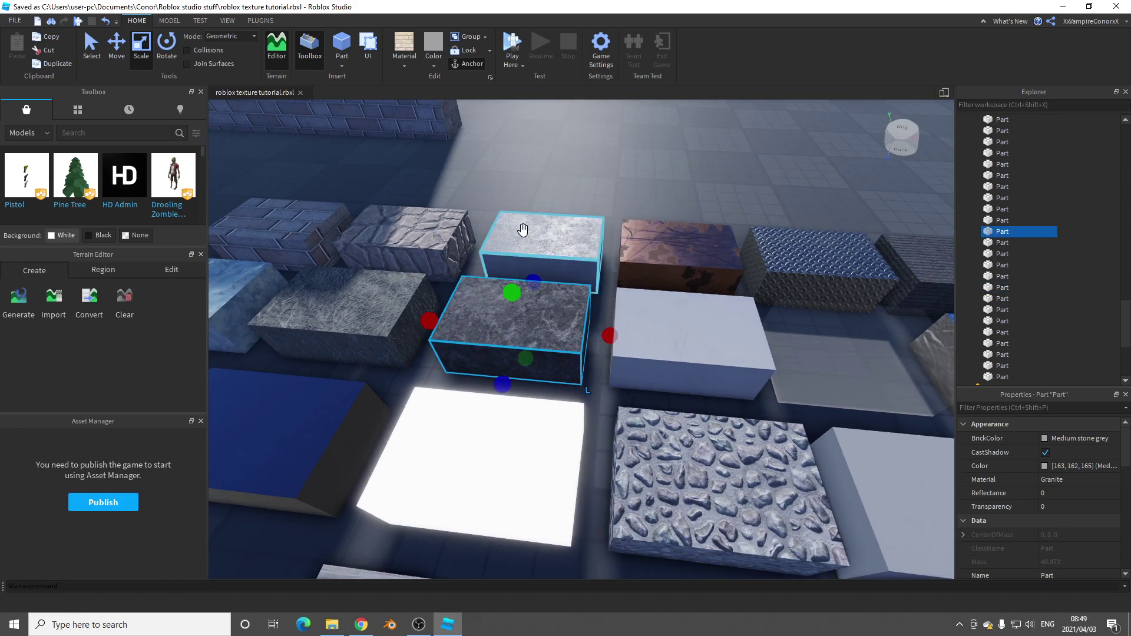
scroll(462, 165, down, 3)
Step: Select the Marble sample block to inspect its surface and look over the surrounding samples again
key(a)
right_drag(461, 165, 466, 168)
key(w)
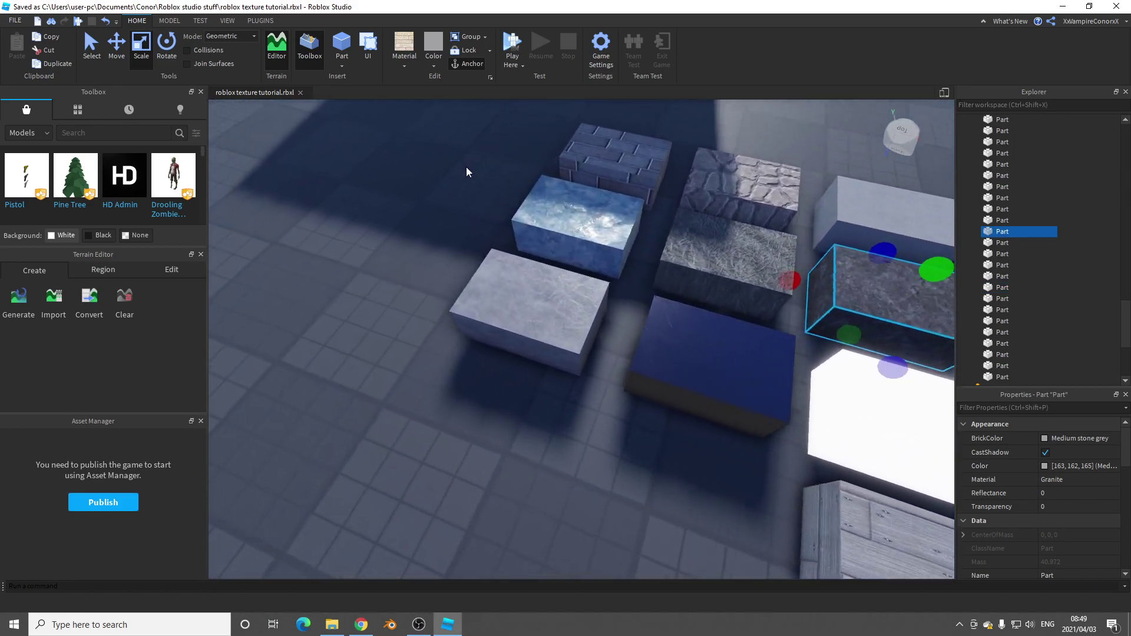
scroll(661, 334, up, 5)
click(649, 329)
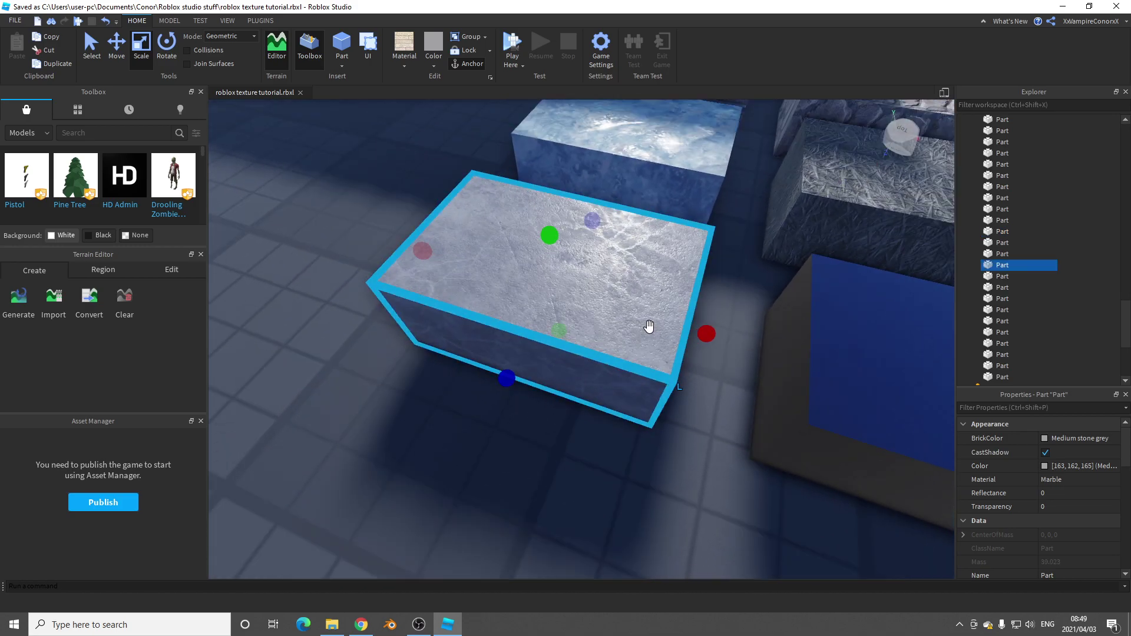
scroll(650, 324, down, 5)
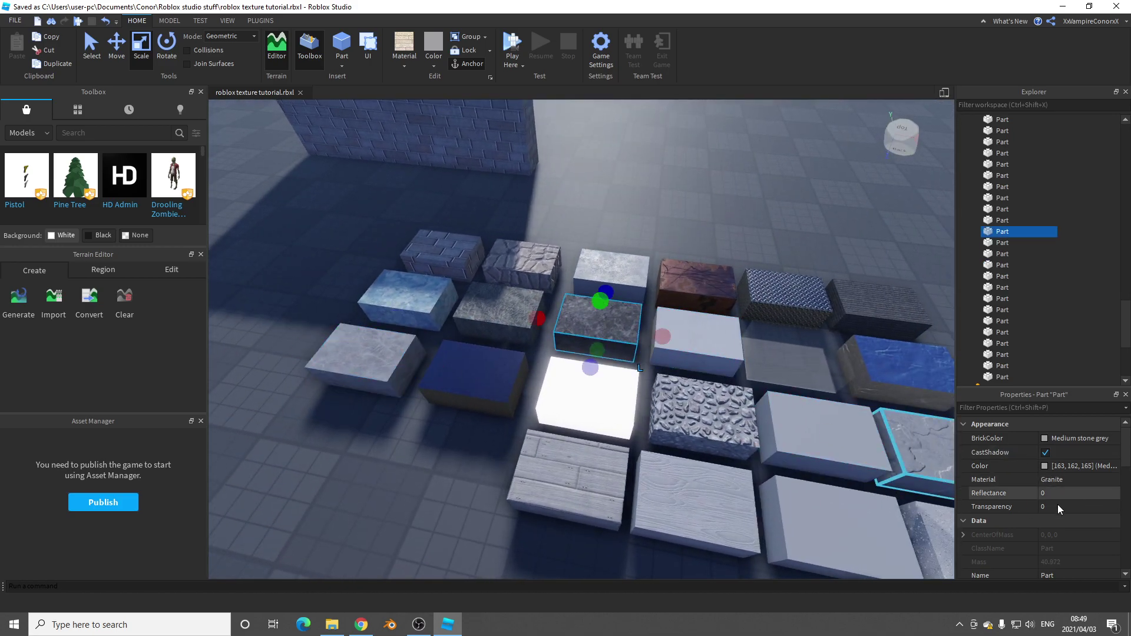
scroll(754, 381, up, 6)
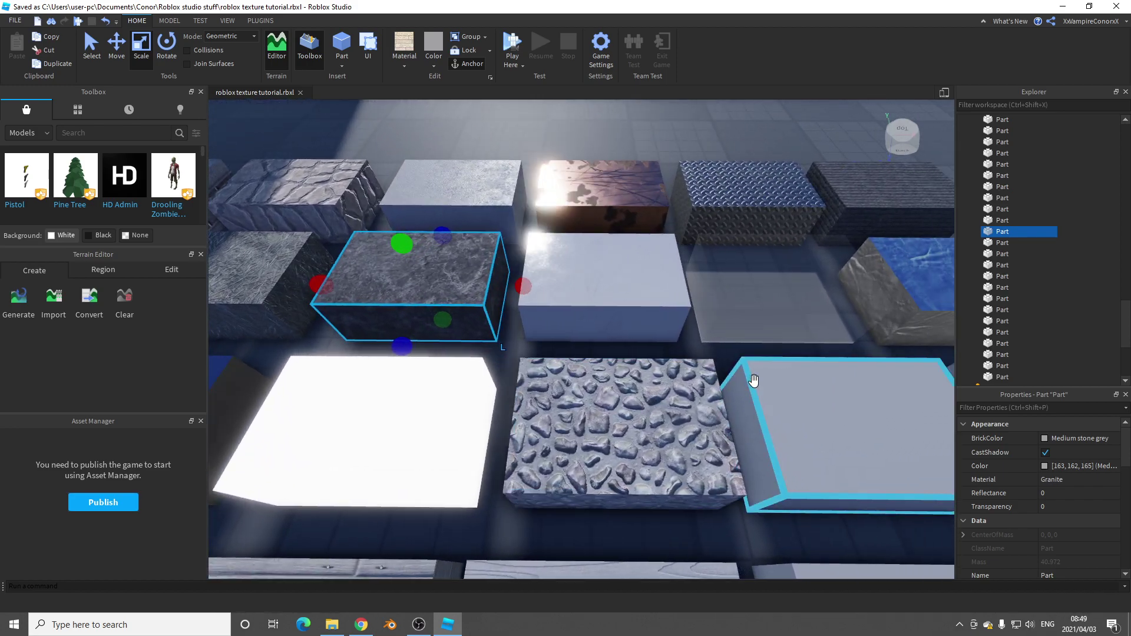
Step: Examine the full grid of material sample blocks from close up and from farther away
key(d)
right_drag(754, 381, 755, 381)
scroll(755, 383, down, 10)
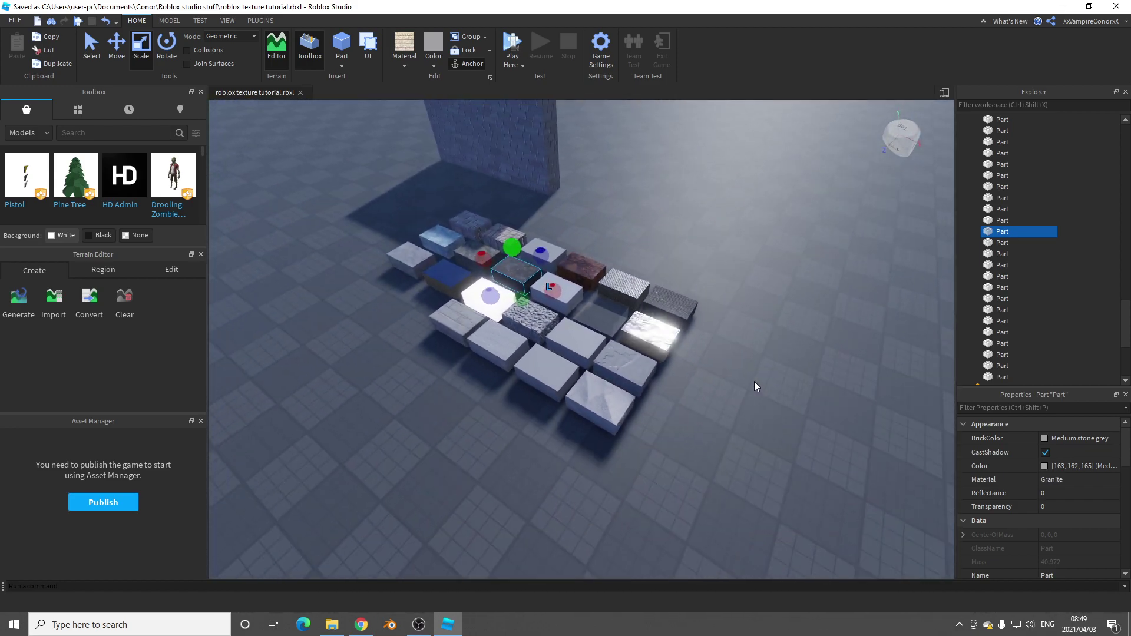
scroll(656, 375, up, 3)
scroll(730, 369, up, 6)
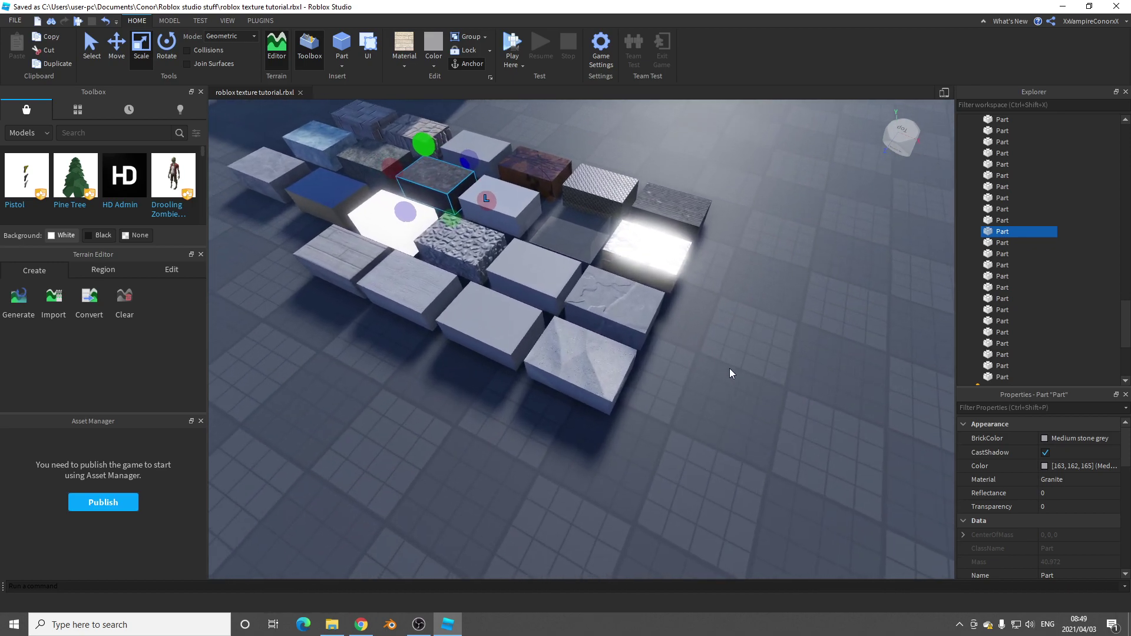
right_drag(737, 361, 737, 360)
scroll(736, 360, down, 6)
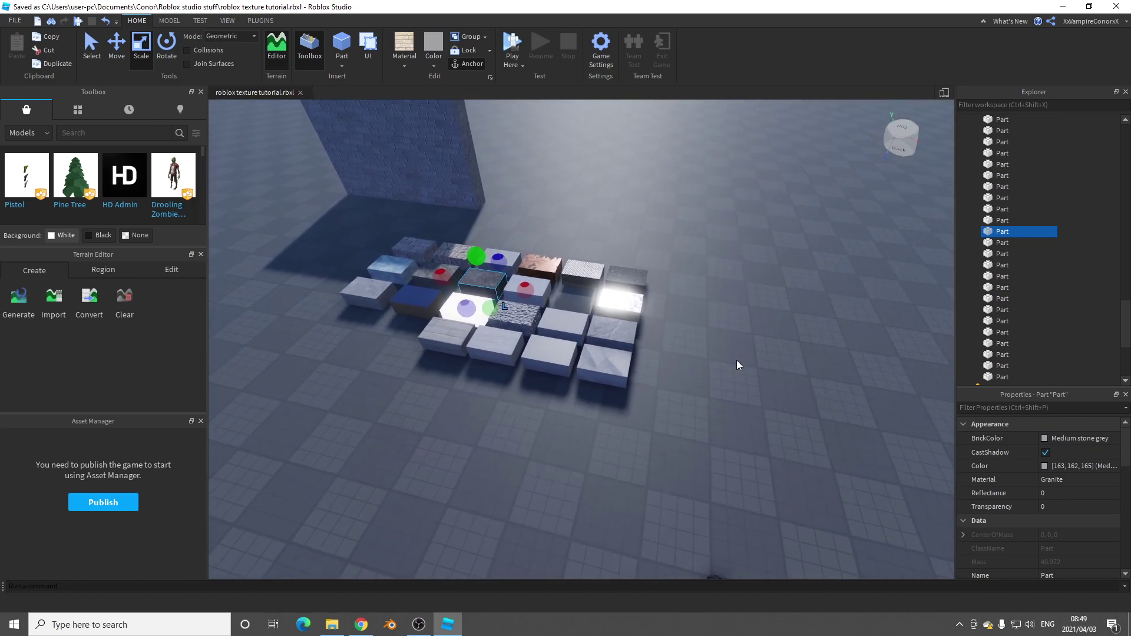
scroll(737, 360, up, 5)
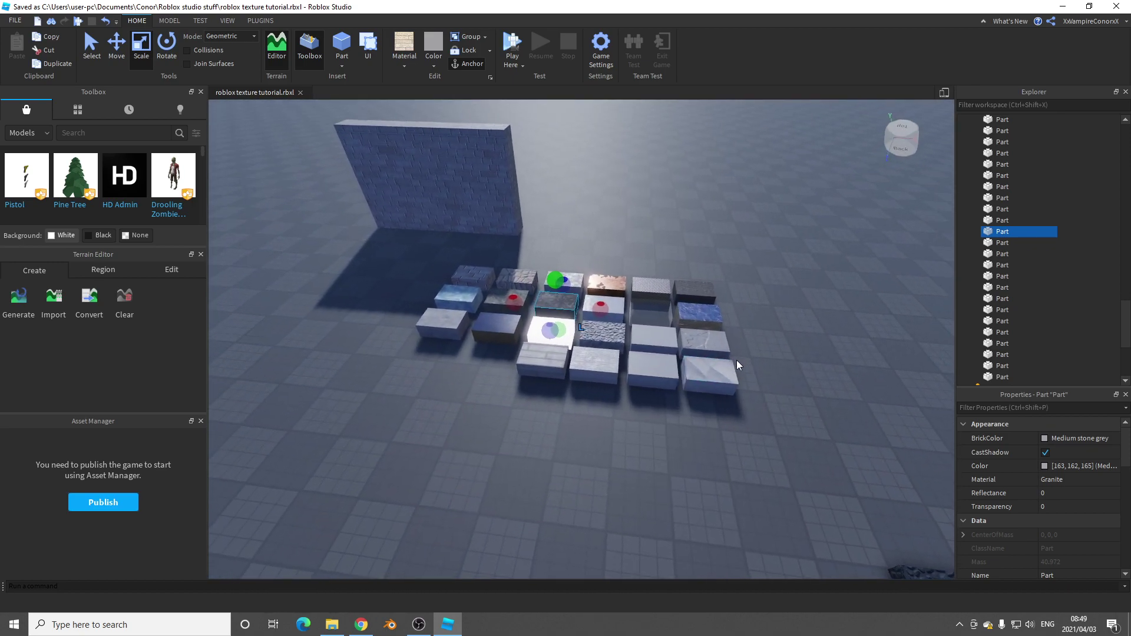
scroll(737, 359, down, 5)
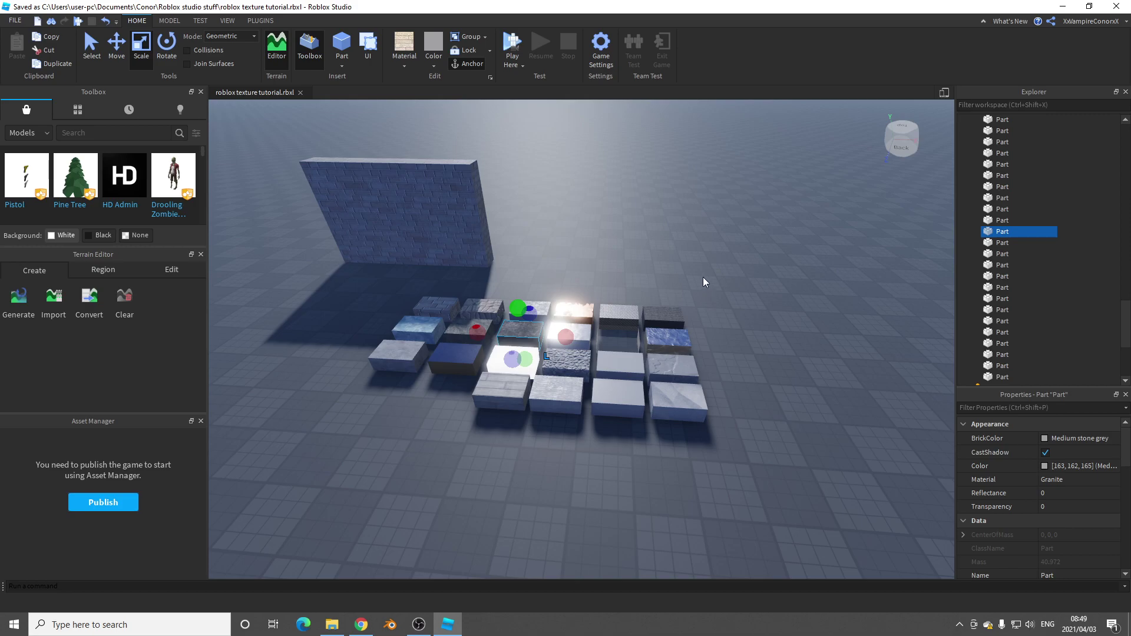
Step: Switch to Chrome, check the New Terrain and Parts Materials announcement, and review the linked GitHub release Material Update Beta v1.2
key(alt+Tab)
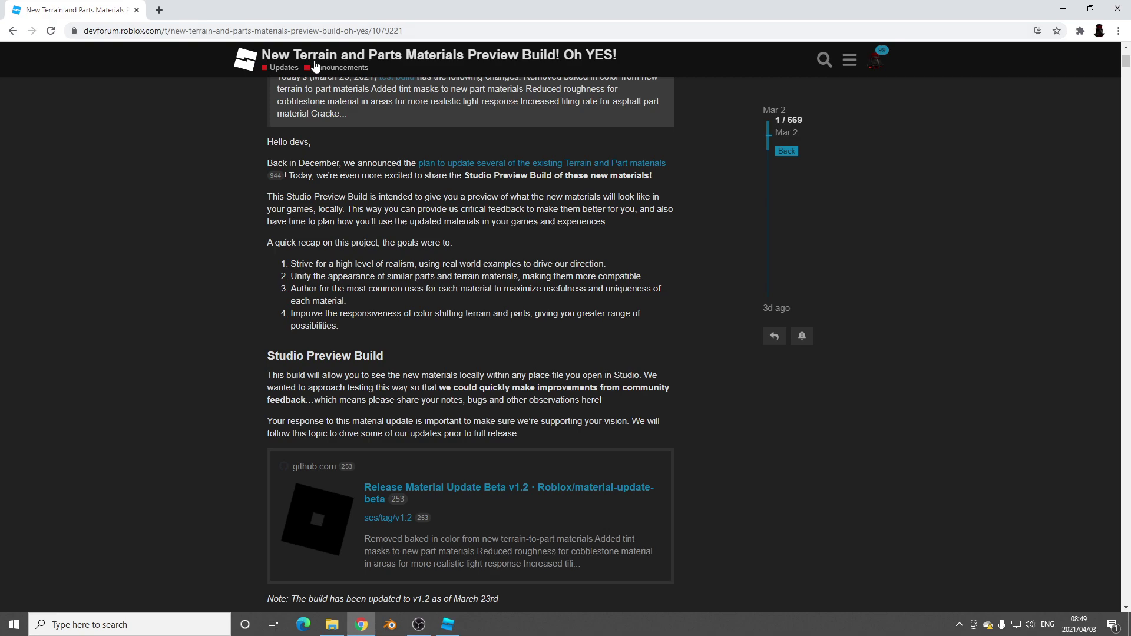
scroll(336, 65, up, 2)
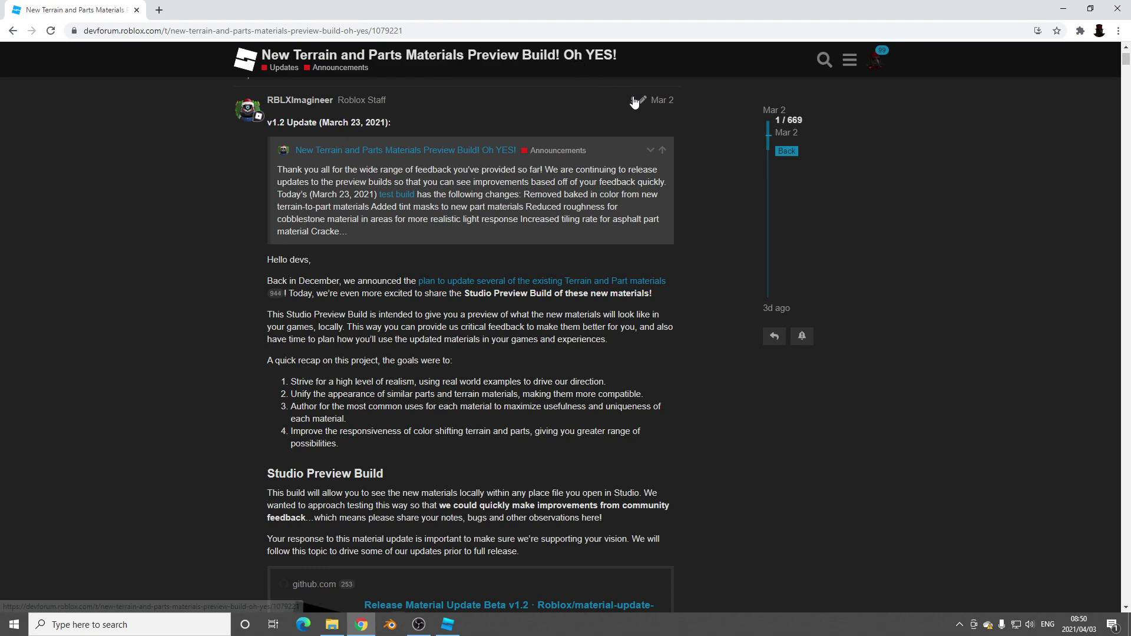
scroll(422, 456, down, 2)
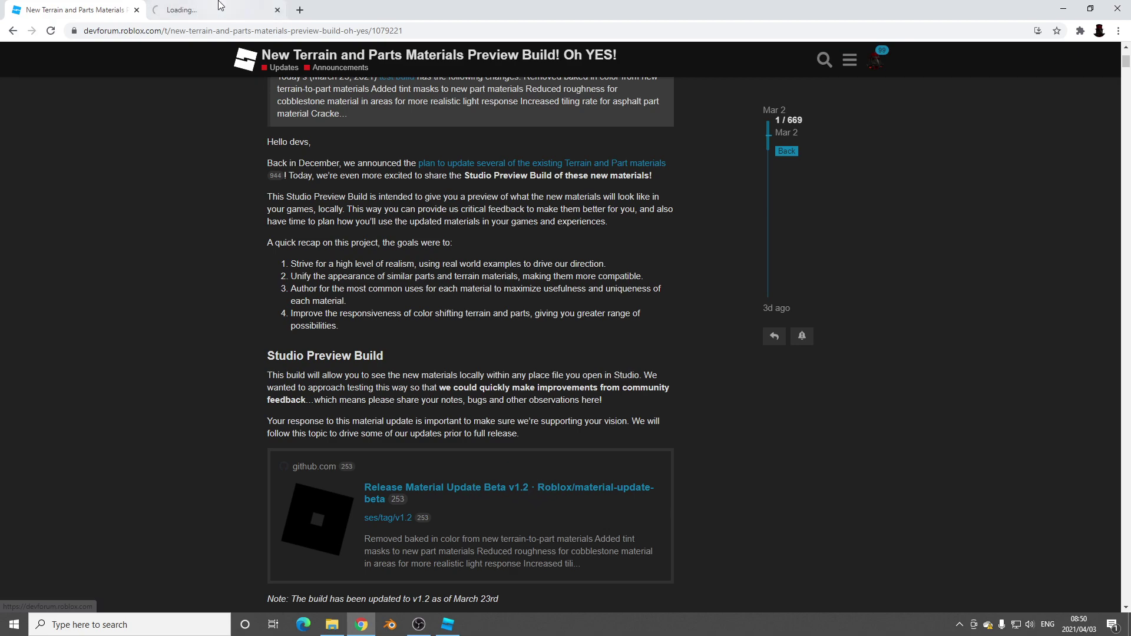
click(220, 7)
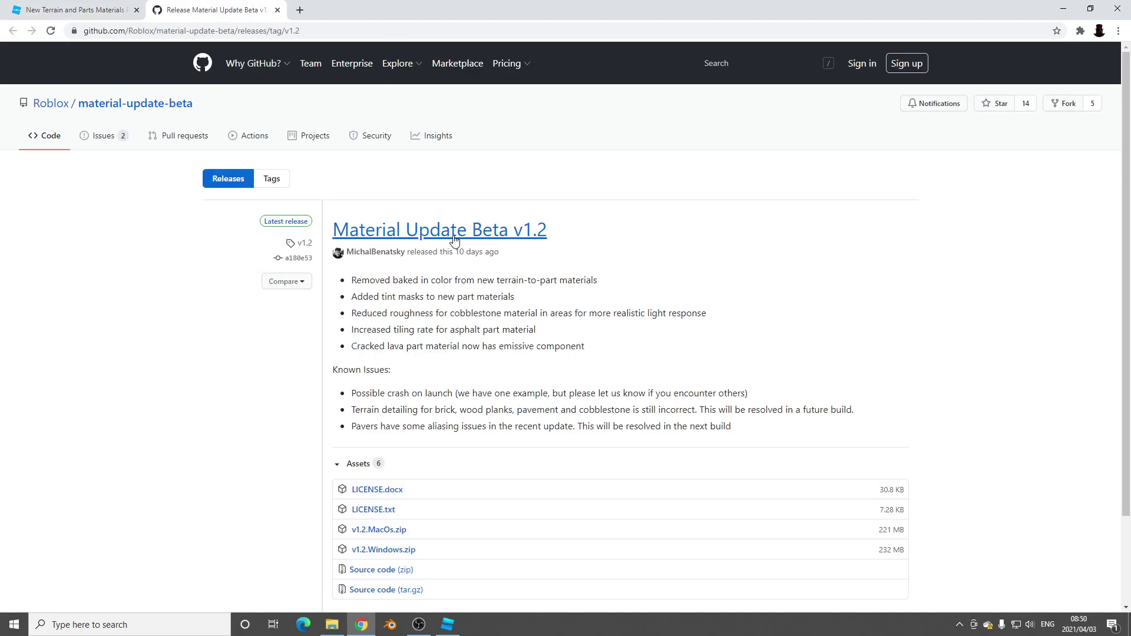
scroll(455, 238, down, 2)
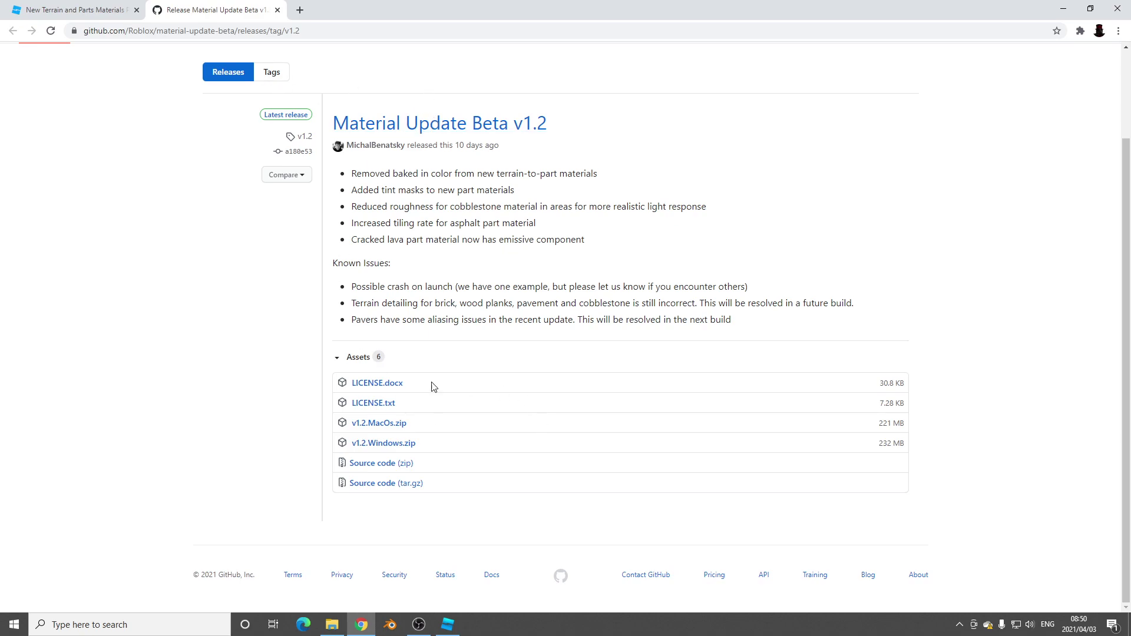
Step: Return to the Roblox forum announcement and look through its New Materials Overview pictures and Material Overhaul Details
click(77, 10)
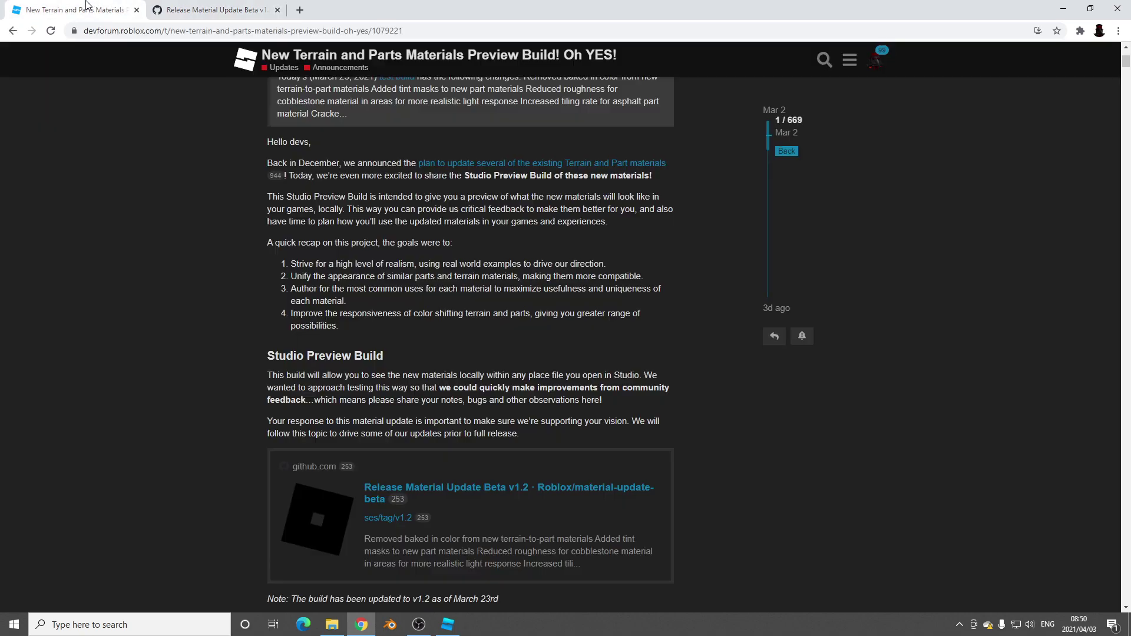
scroll(381, 278, down, 15)
scroll(392, 293, down, 3)
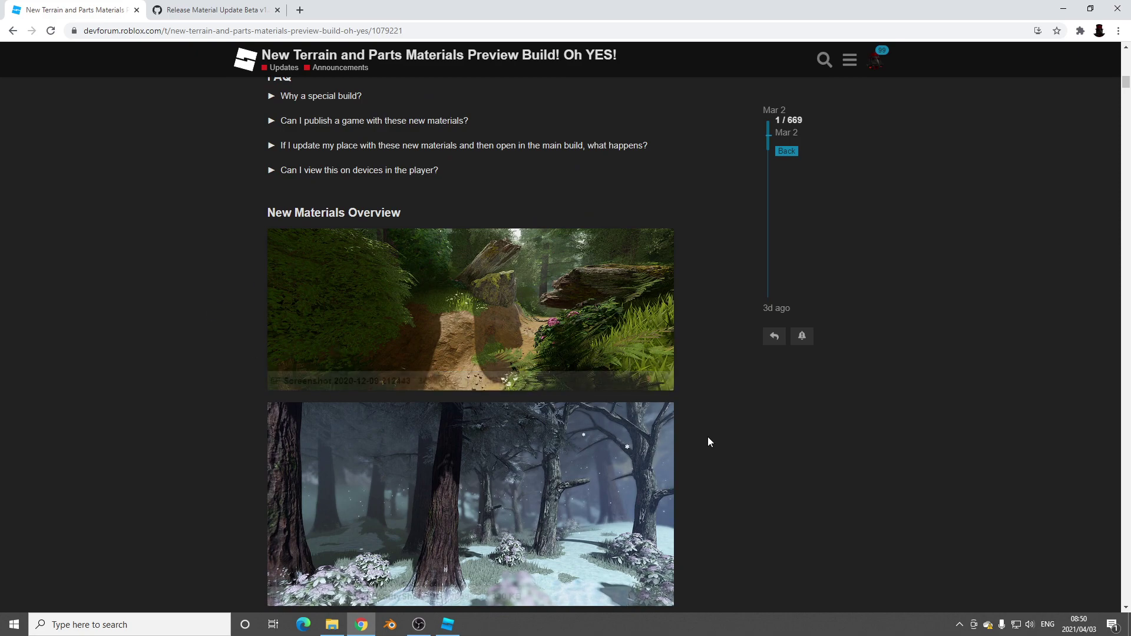
scroll(501, 339, down, 3)
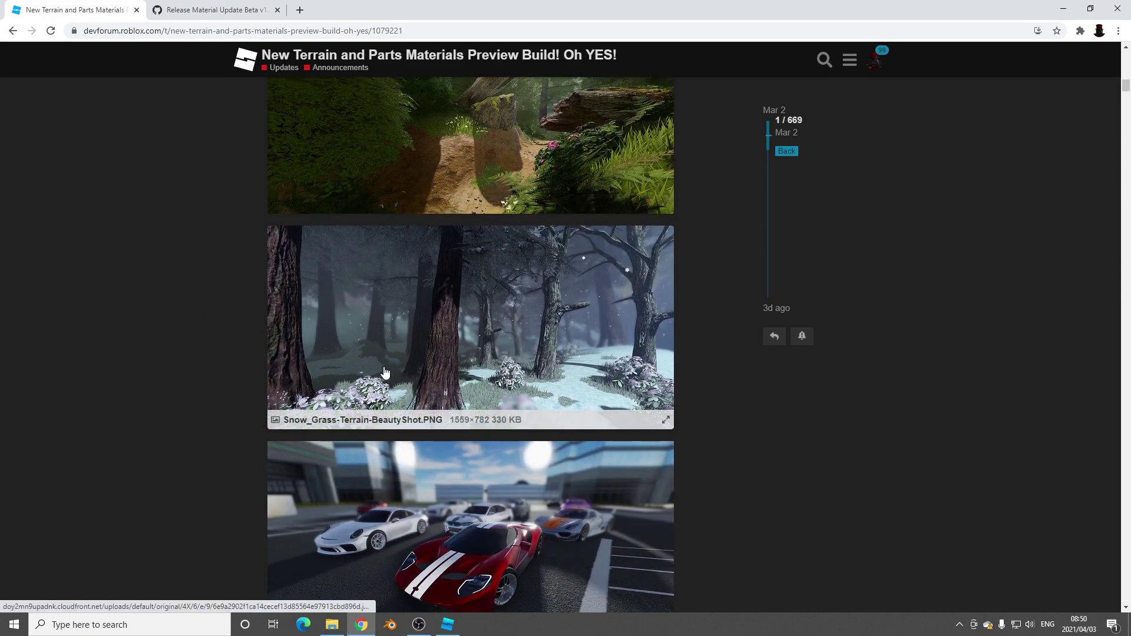
scroll(469, 349, down, 4)
scroll(443, 427, down, 2)
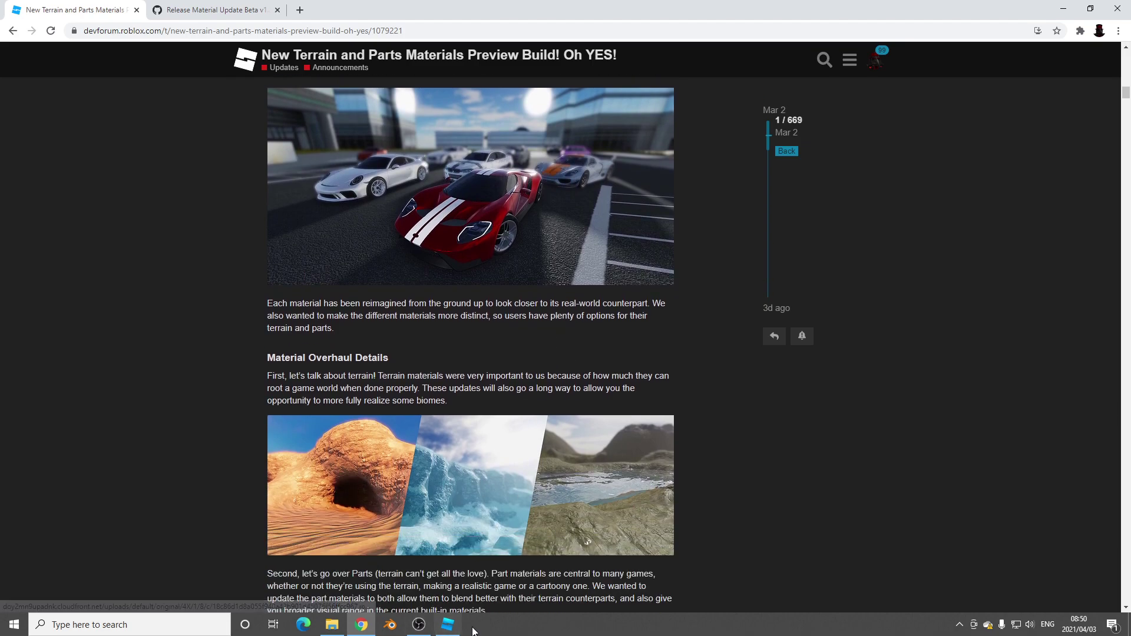
Step: Switch back to Roblox Studio, clear the part selection, activate the terrain Add brush and close the Asset Manager
click(450, 626)
right_drag(593, 391, 603, 429)
click(610, 426)
key(w)
key(s)
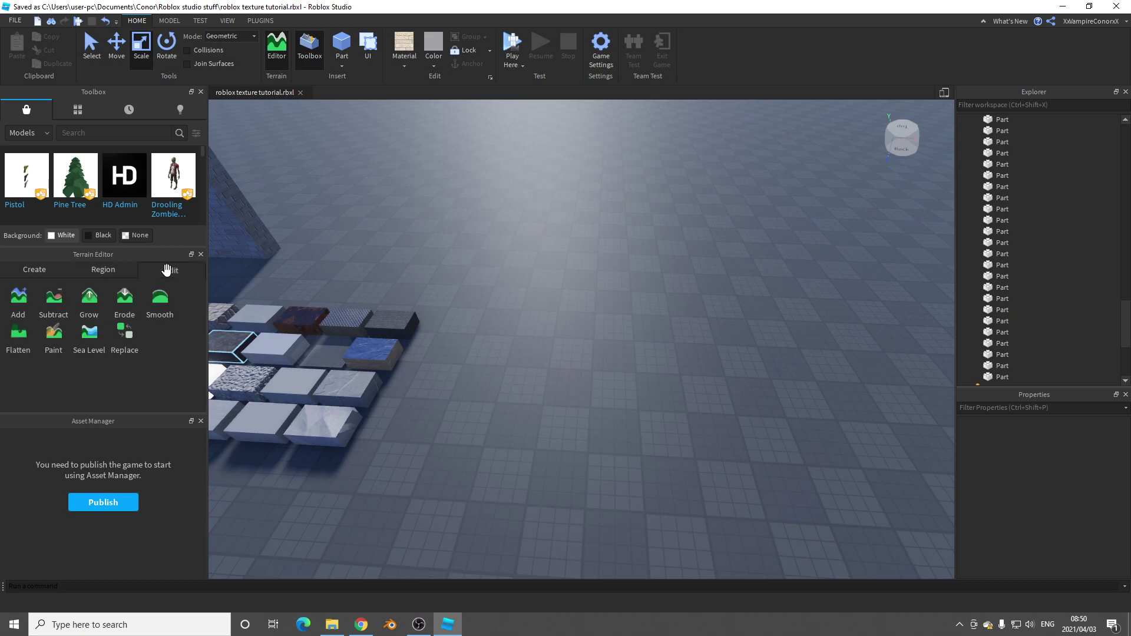
click(13, 300)
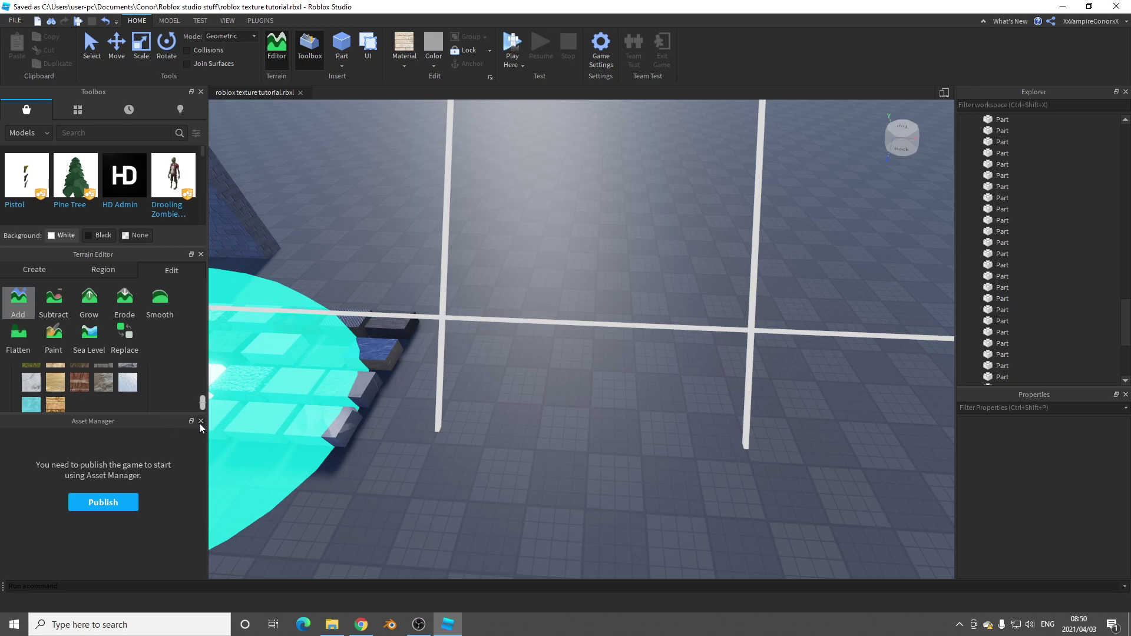
click(201, 421)
Step: Add a large mound of Grass terrain on the open ground beside the sample blocks
mouse_move(635, 239)
mouse_down()
mouse_move(625, 242)
mouse_move(748, 256)
mouse_move(688, 163)
mouse_move(733, 181)
mouse_up()
key(d)
right_drag(734, 182, 756, 210)
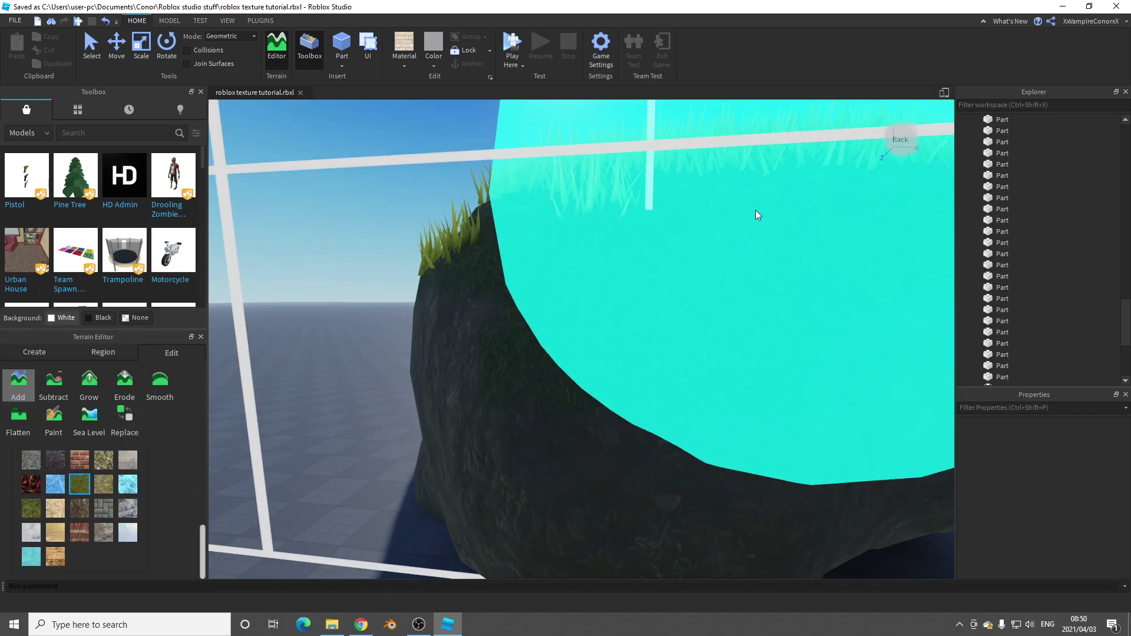
Step: Examine the grass blades and the soil sides of the new terrain mound from several angles
key(w)
mouse_move(595, 387)
right_down()
mouse_move(303, 226)
mouse_move(365, 145)
right_up()
key(s)
key(w)
key(s)
key(w)
key(s)
key(w)
key(a)
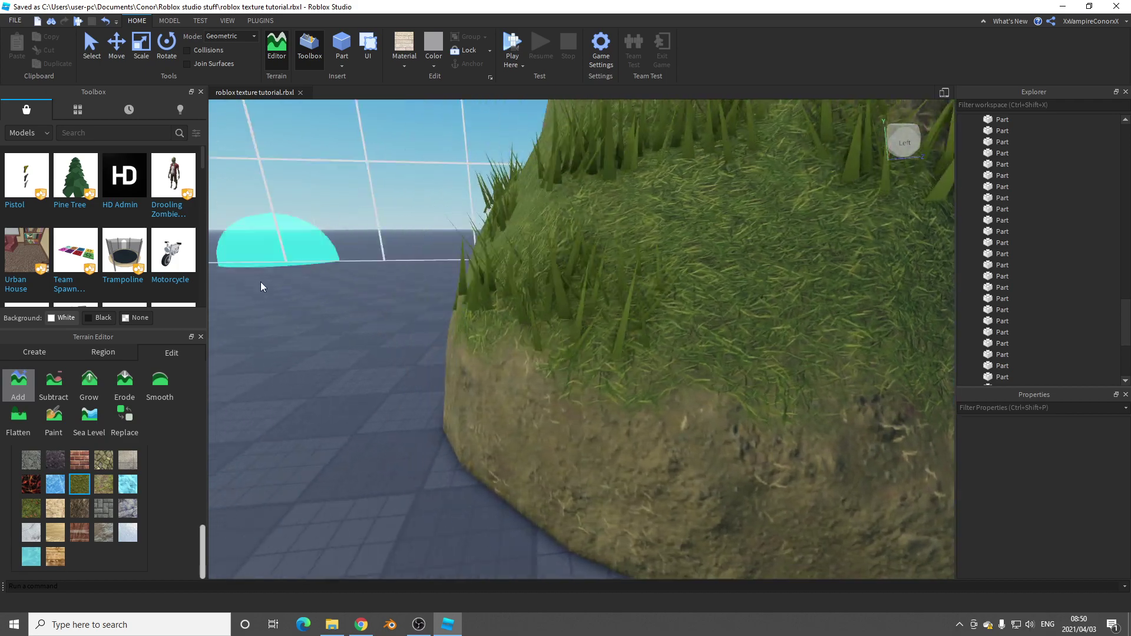
Step: Add a stepped pile of Brick terrain beyond the grass mound and view its surface up close
mouse_move(360, 263)
mouse_down()
mouse_move(398, 260)
mouse_move(424, 221)
mouse_up()
right_drag(496, 149, 497, 151)
key(w)
key(e)
key(w)
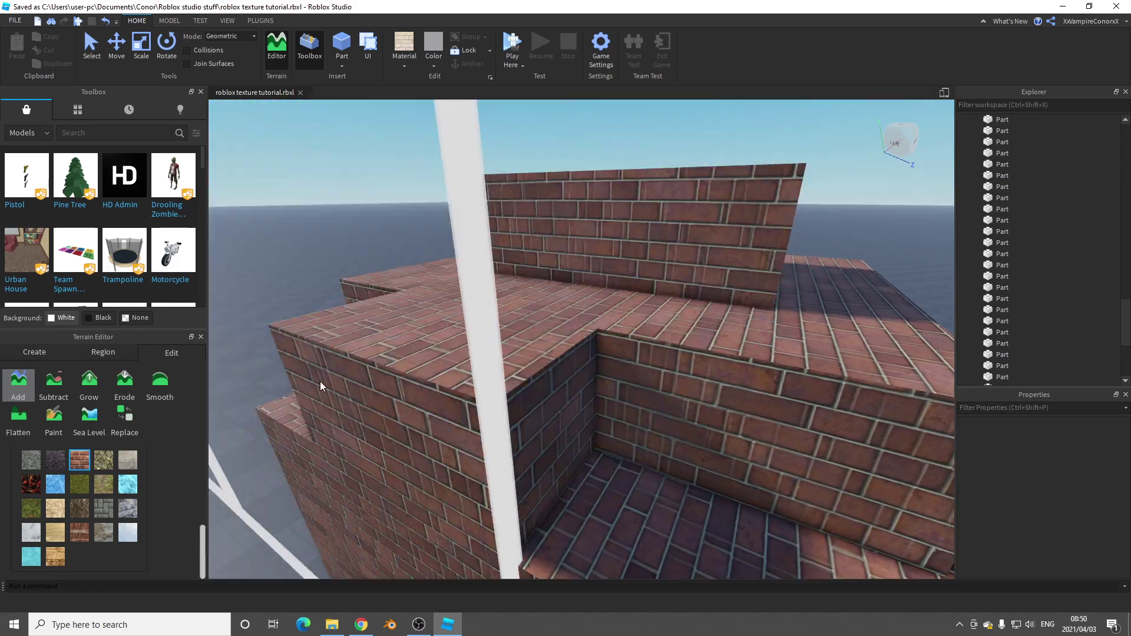
key(s)
Step: Add a mound of Asphalt terrain beside the brick pile and inspect its texture
click(32, 461)
key(a)
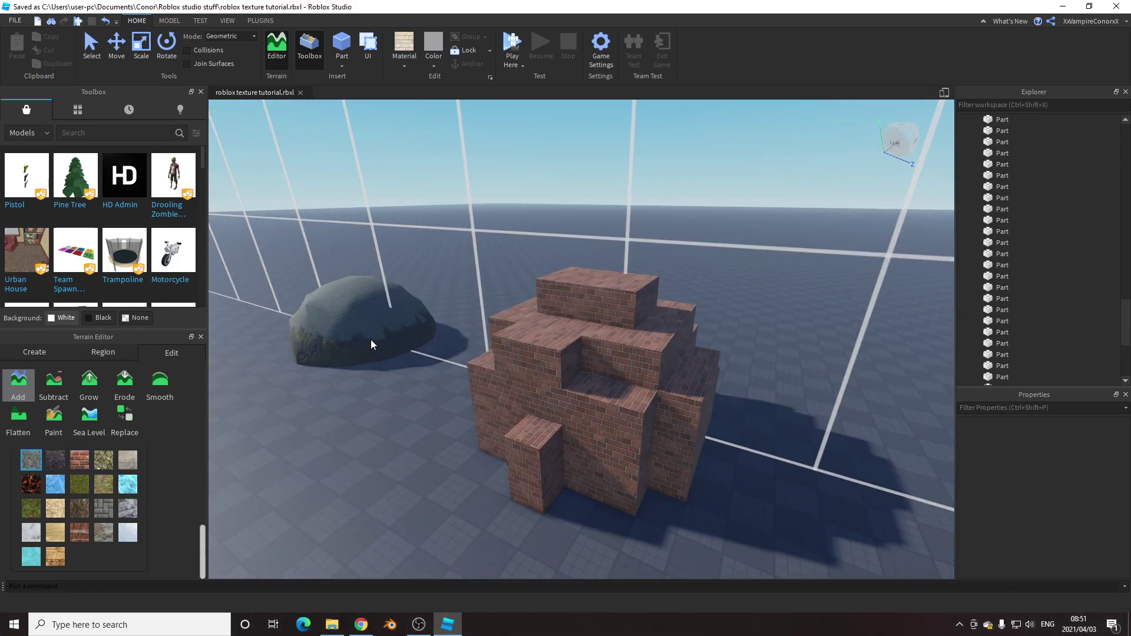
key(w)
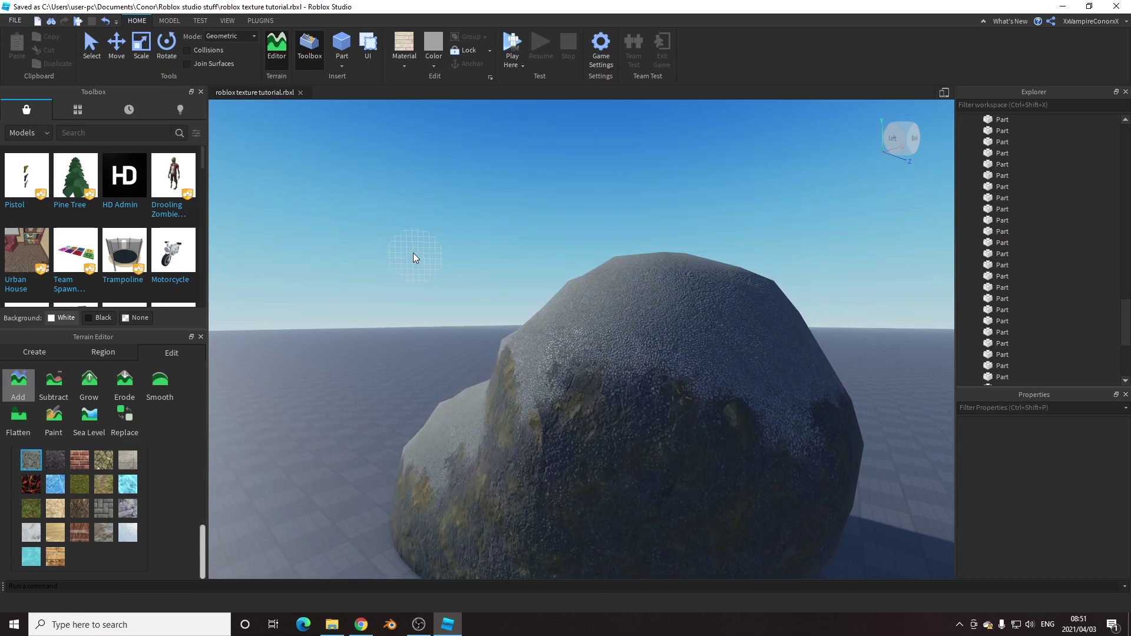
right_drag(413, 254, 413, 254)
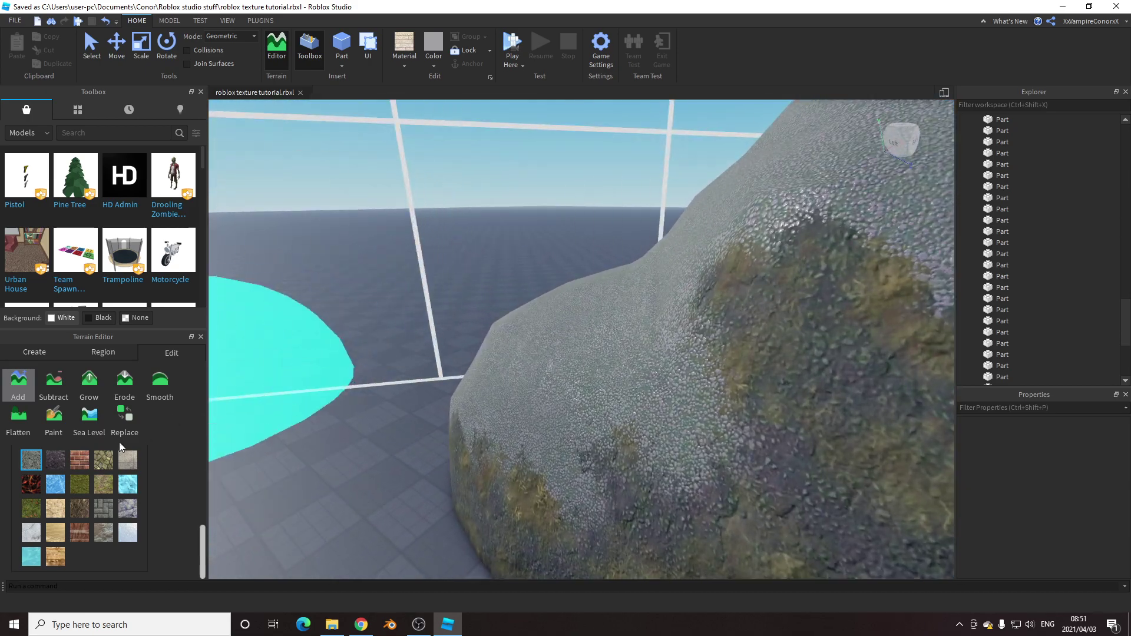
Step: Add a tall rock of Basalt terrain beside the asphalt mound and view it from around
drag(259, 324, 567, 193)
key(s)
right_drag(567, 193, 584, 183)
drag(583, 183, 301, 186)
key(s)
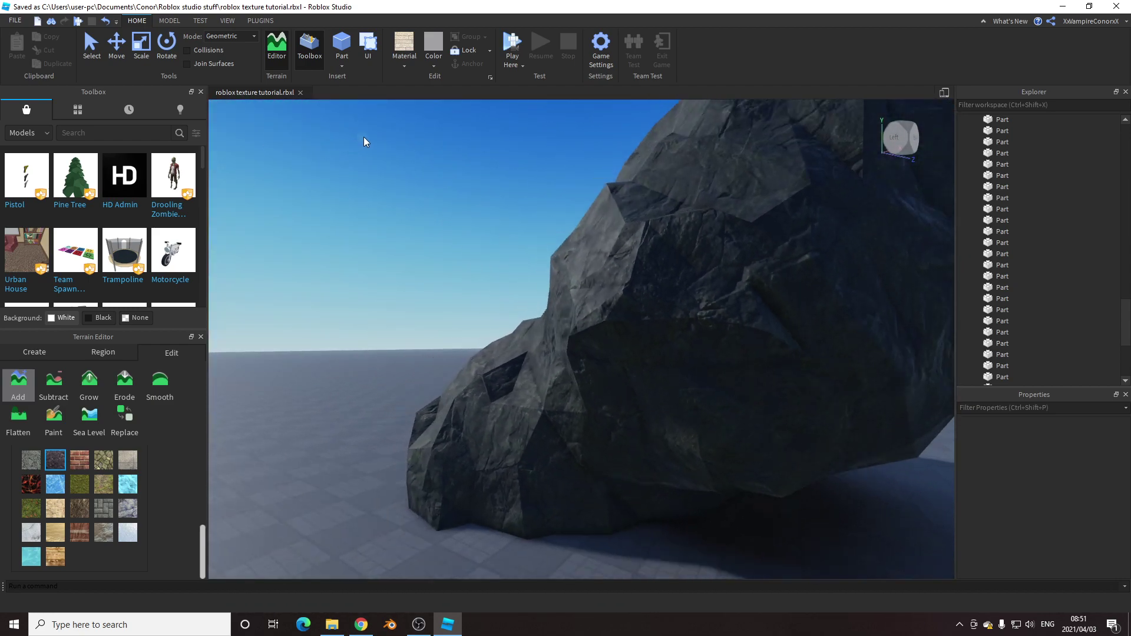
right_drag(363, 136, 405, 172)
key(w)
key(w)
key(s)
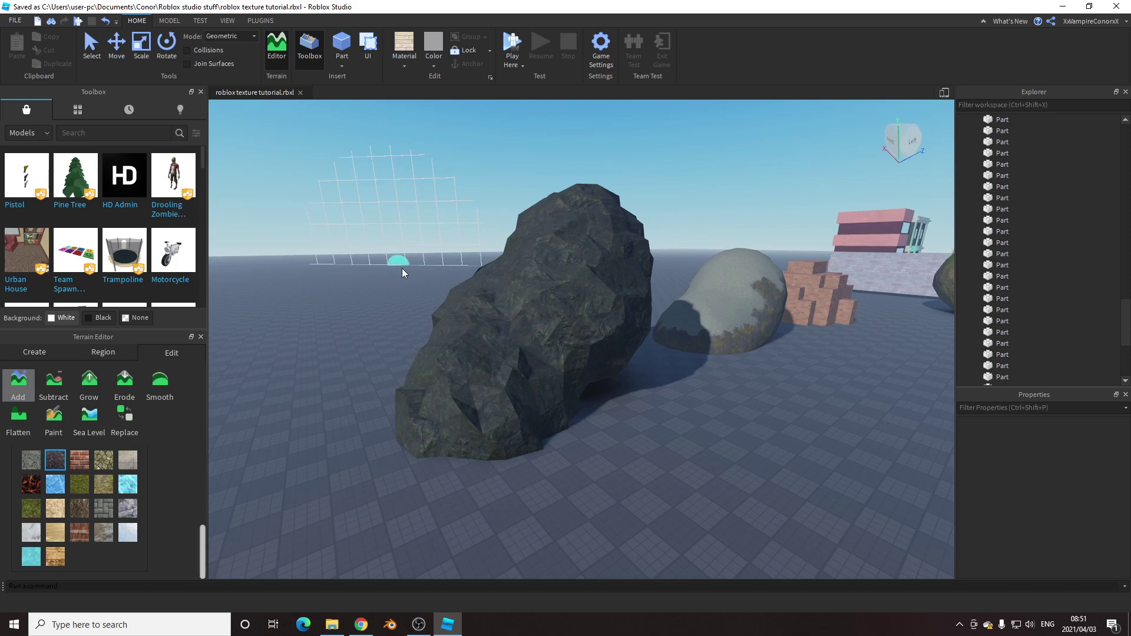
Step: Add a mound of Cobblestone terrain on the free ground near the basalt rock
key(w)
right_drag(401, 268, 404, 270)
click(103, 460)
drag(566, 354, 731, 159)
right_drag(731, 159, 734, 133)
key(s)
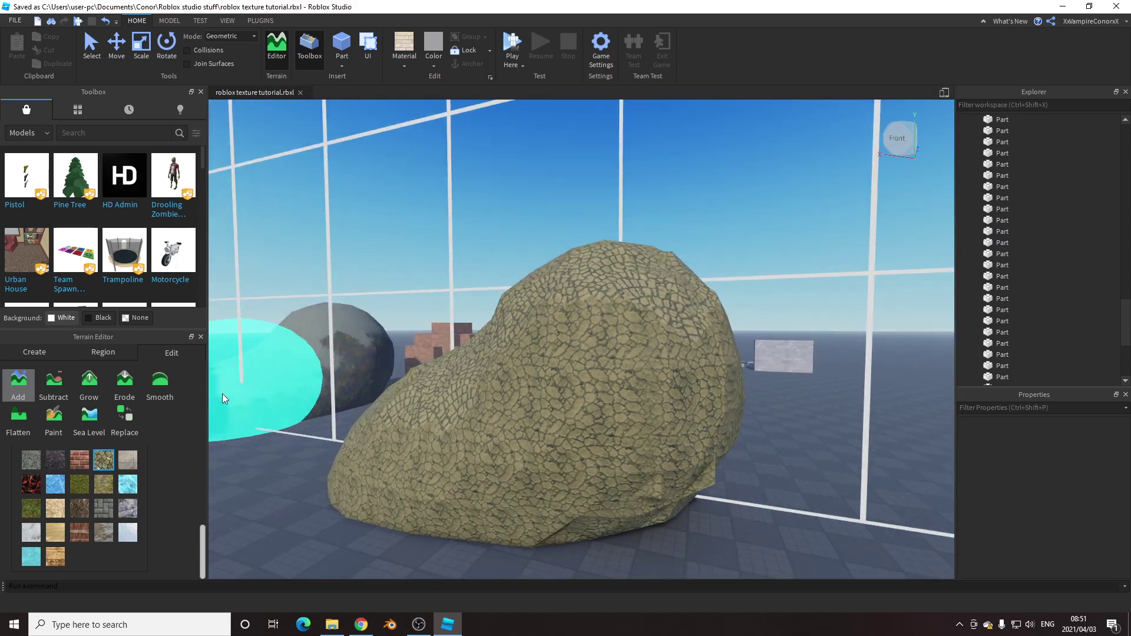
Step: Add a boulder of Sandstone terrain next to the cobblestone mound
click(87, 529)
right_drag(672, 413, 677, 419)
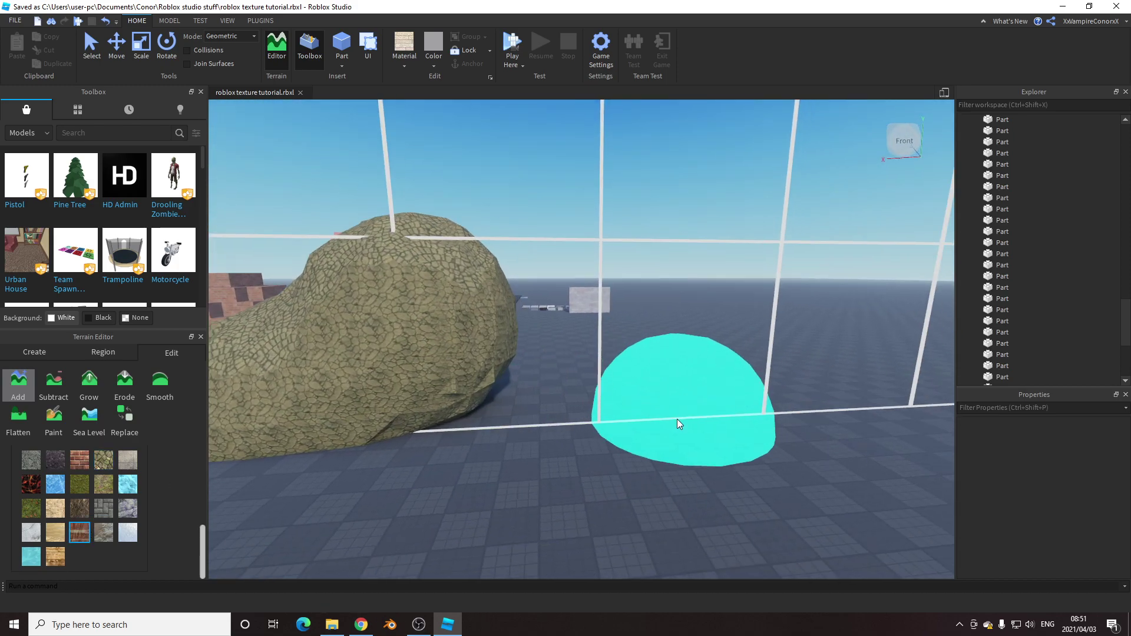
key(d)
mouse_move(677, 419)
mouse_down()
mouse_move(751, 358)
mouse_move(686, 293)
mouse_move(680, 257)
mouse_move(766, 265)
mouse_up()
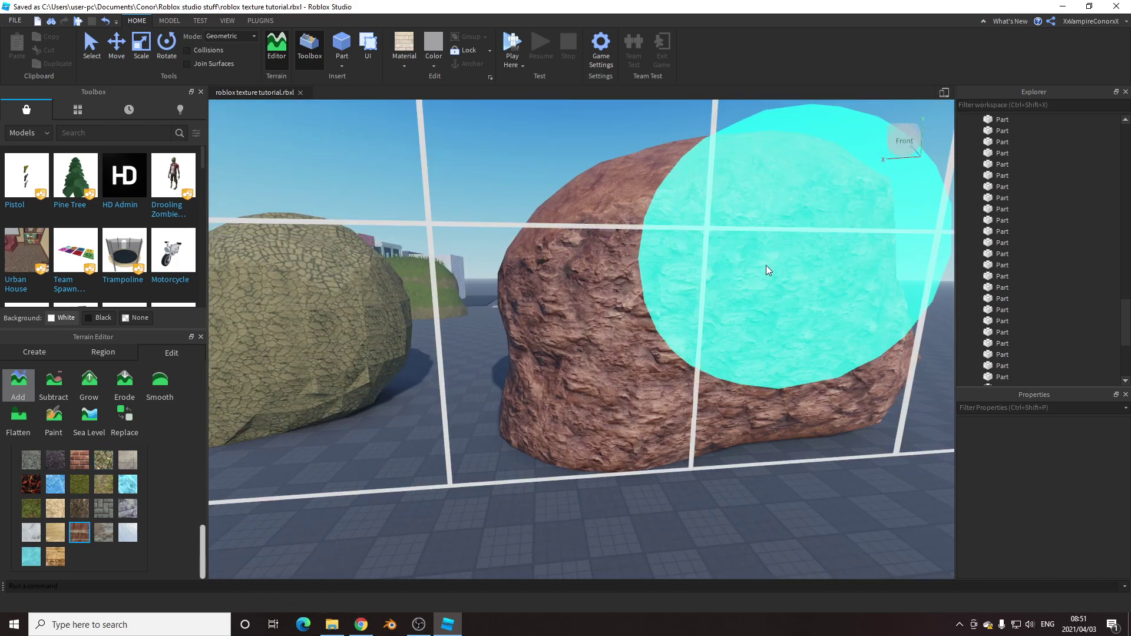
Step: Examine the sandstone boulder, then survey all terrain mounds, the sample blocks and the white building from a distance
key(w)
mouse_move(766, 265)
right_down()
mouse_move(780, 295)
mouse_move(731, 287)
right_up()
key(s)
key(w)
key(s)
key(w)
key(s)
key(d)
key(d)
key(w)
key(s)
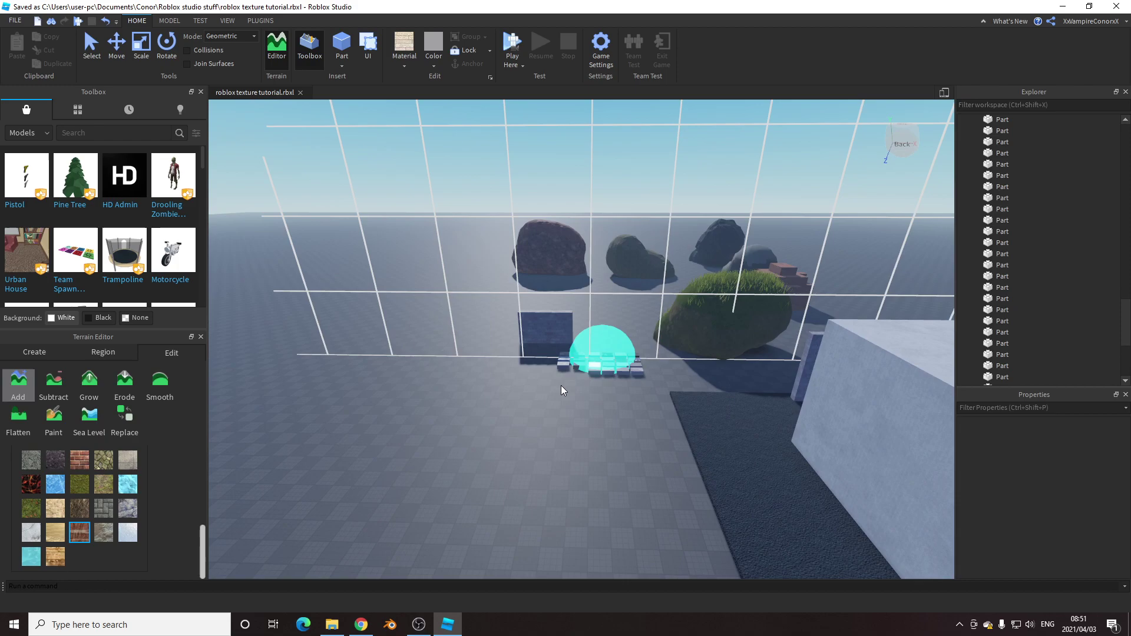
key(d)
key(d)
right_drag(781, 211, 758, 218)
key(w)
key(a)
key(s)
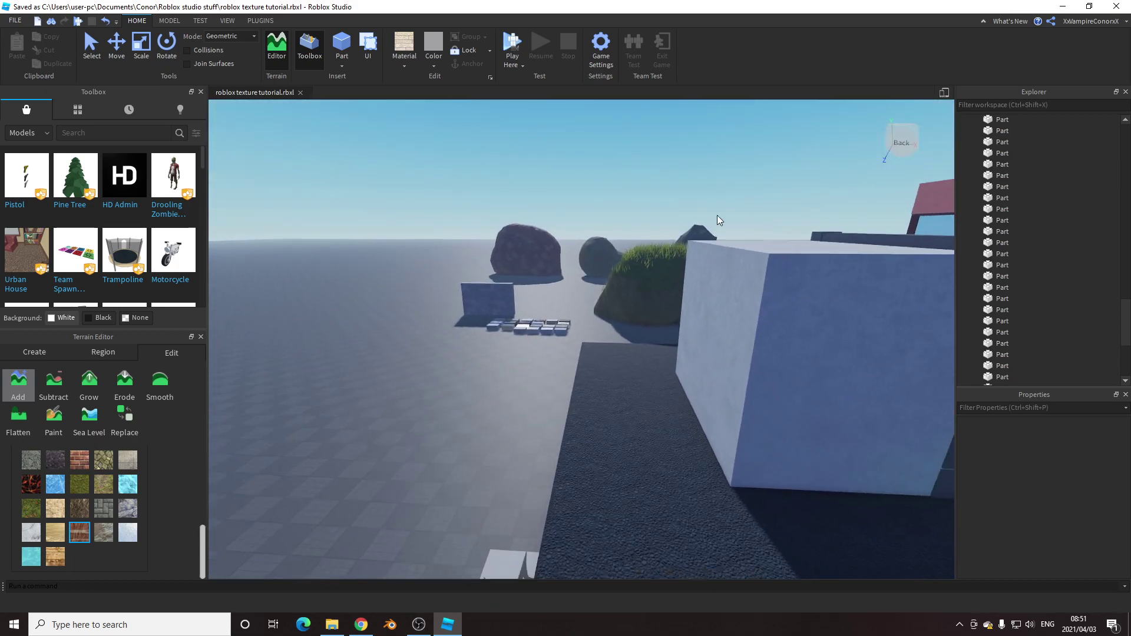
Step: Add a mound of Pavement terrain in front of the sample blocks and inspect its paved surface
key(w)
right_drag(567, 216, 567, 216)
key(a)
click(104, 510)
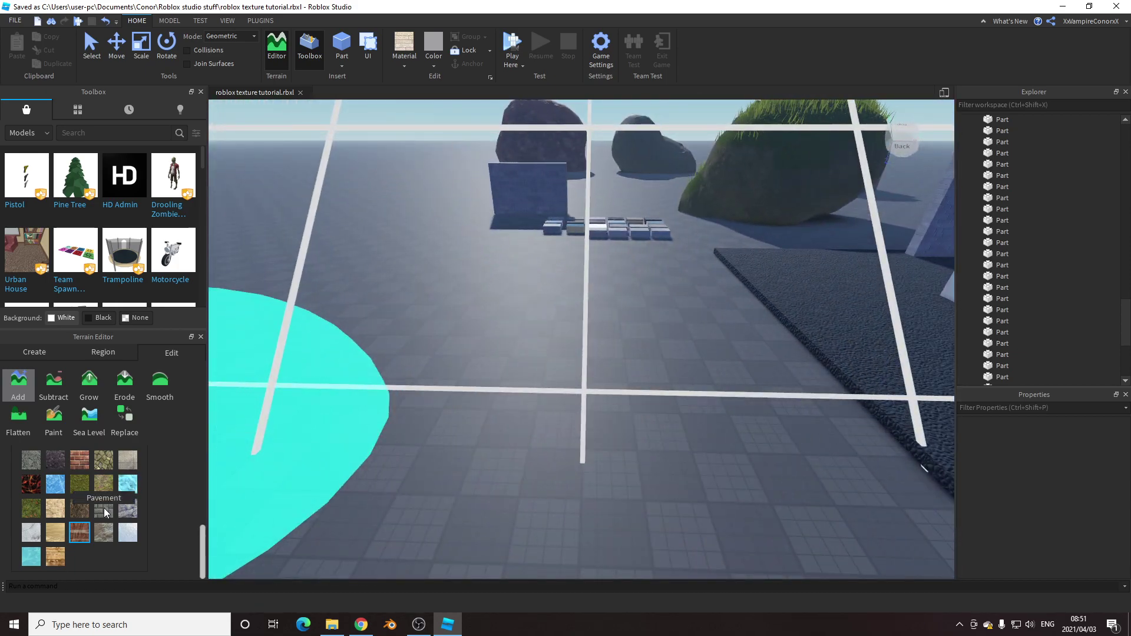
drag(380, 236, 521, 175)
key(w)
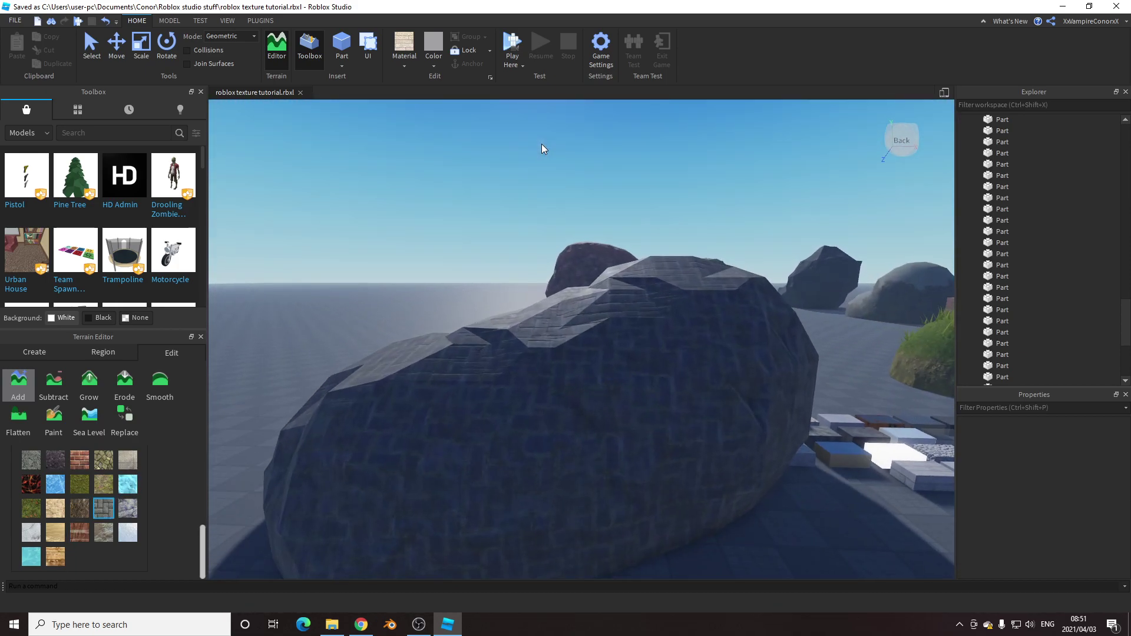
key(s)
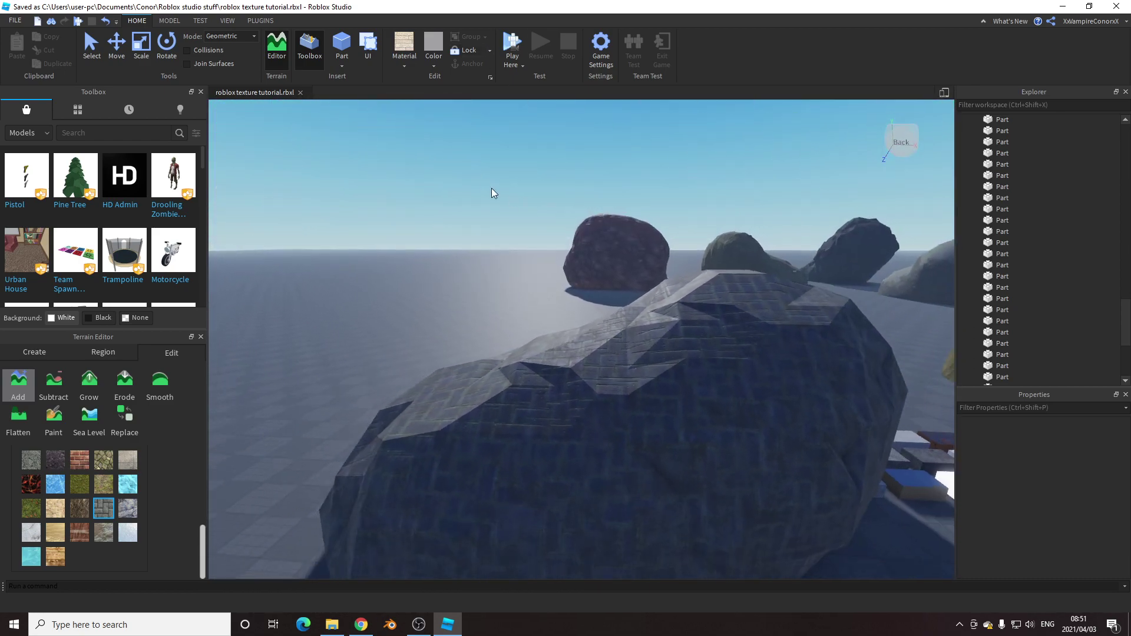
key(s)
right_drag(517, 198, 517, 198)
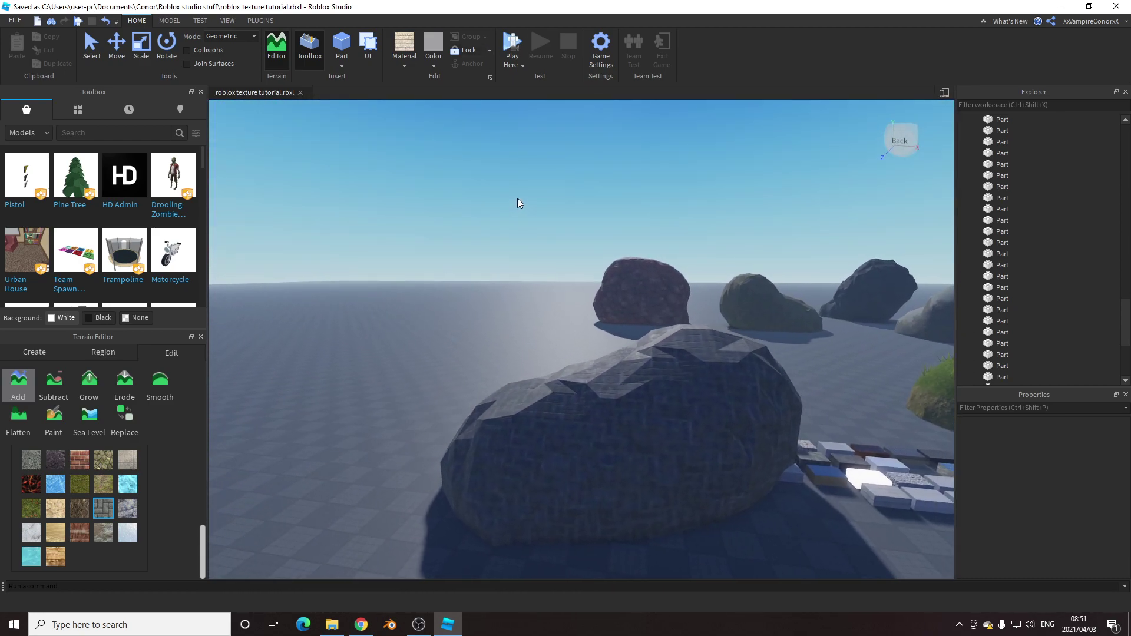
key(w)
key(d)
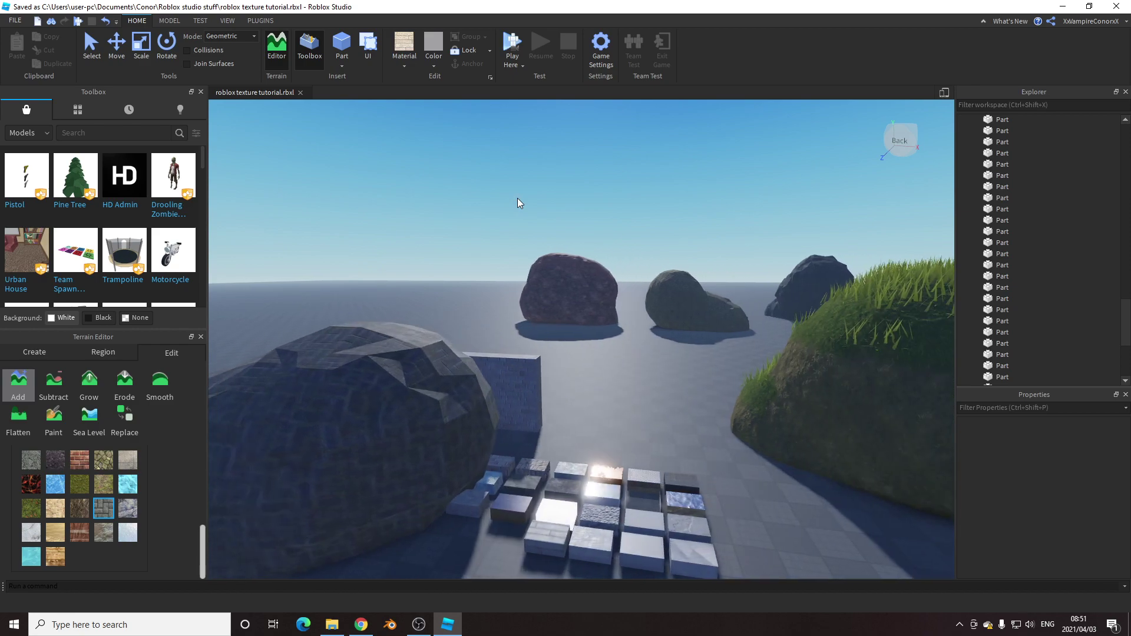